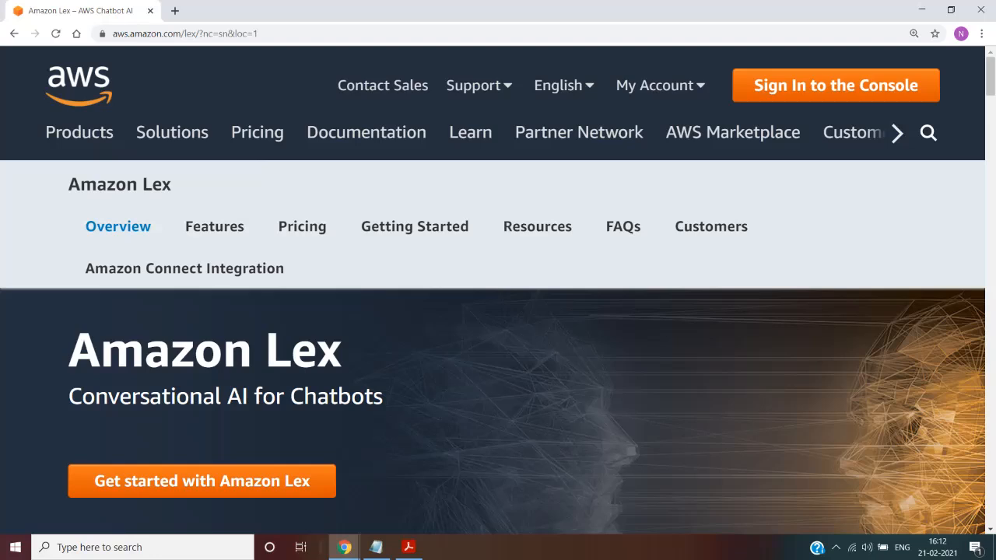
Step: Read the Amazon Lex overview introduction and highlight the free-tier allowance for text and speech requests
{"action": "scroll", "coordinate": [492, 411], "scroll_direction": "down", "scroll_amount": 5}
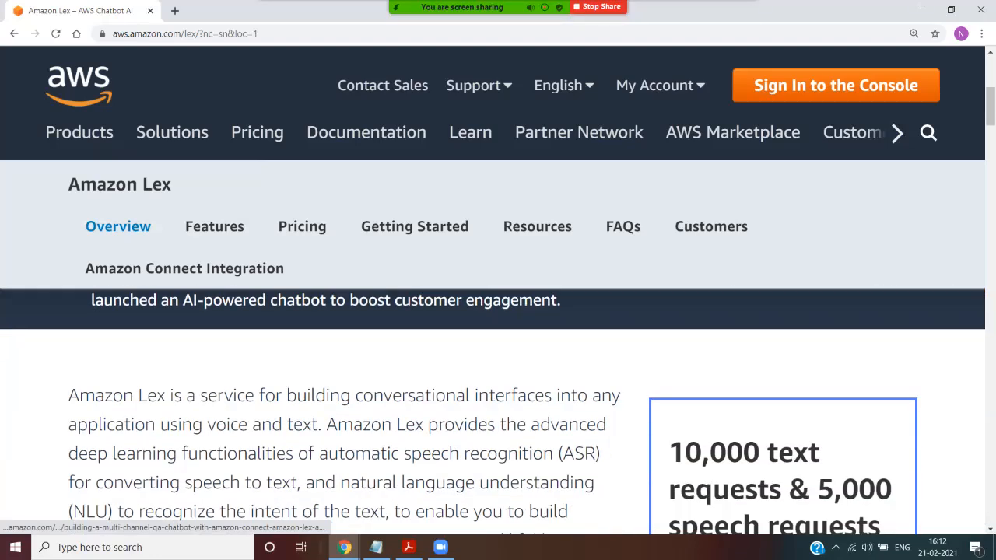
{"action": "scroll", "coordinate": [492, 411], "scroll_direction": "down", "scroll_amount": 1}
{"action": "scroll", "coordinate": [493, 410], "scroll_direction": "down", "scroll_amount": 1}
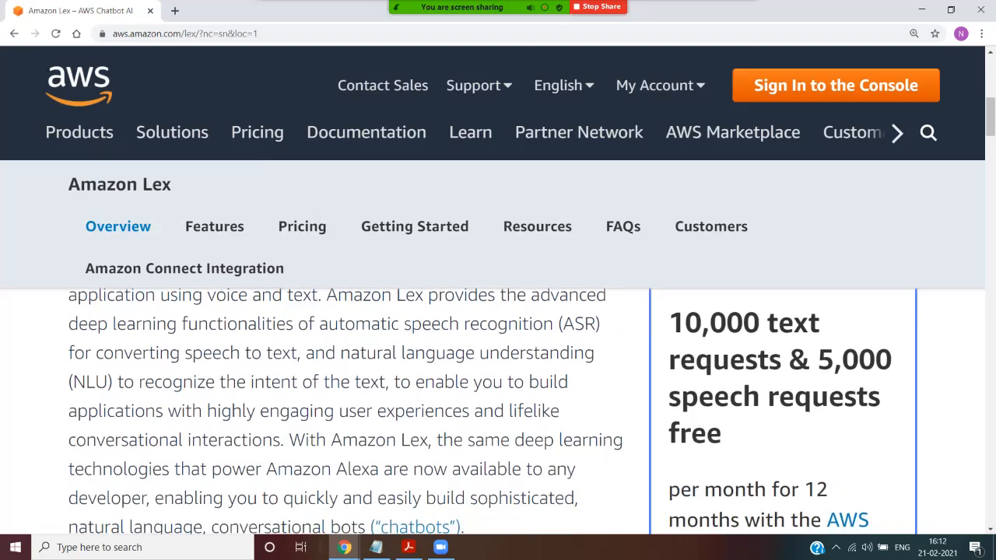
{"action": "left_click_drag", "start_coordinate": [667, 322], "coordinate": [722, 433]}
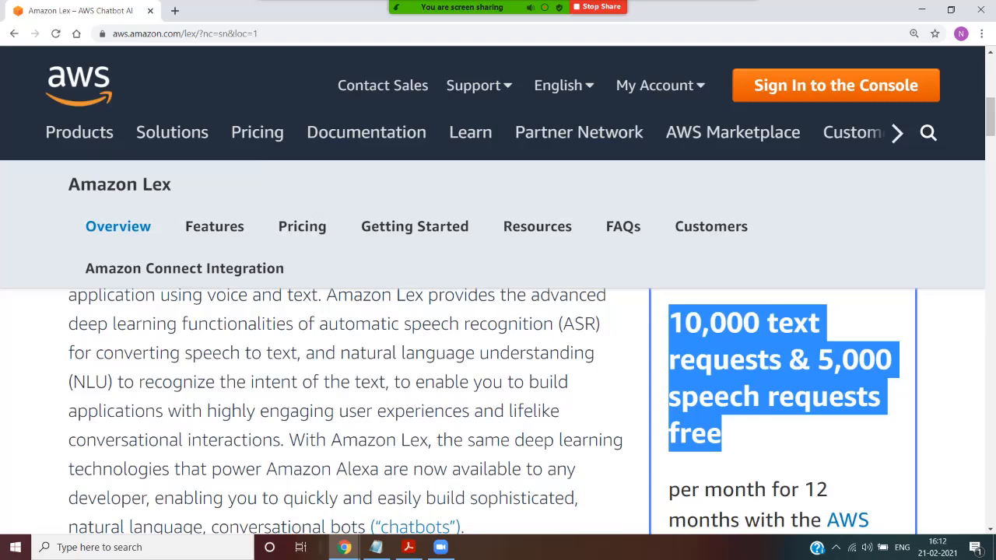
{"action": "scroll", "coordinate": [497, 405], "scroll_direction": "down", "scroll_amount": 1}
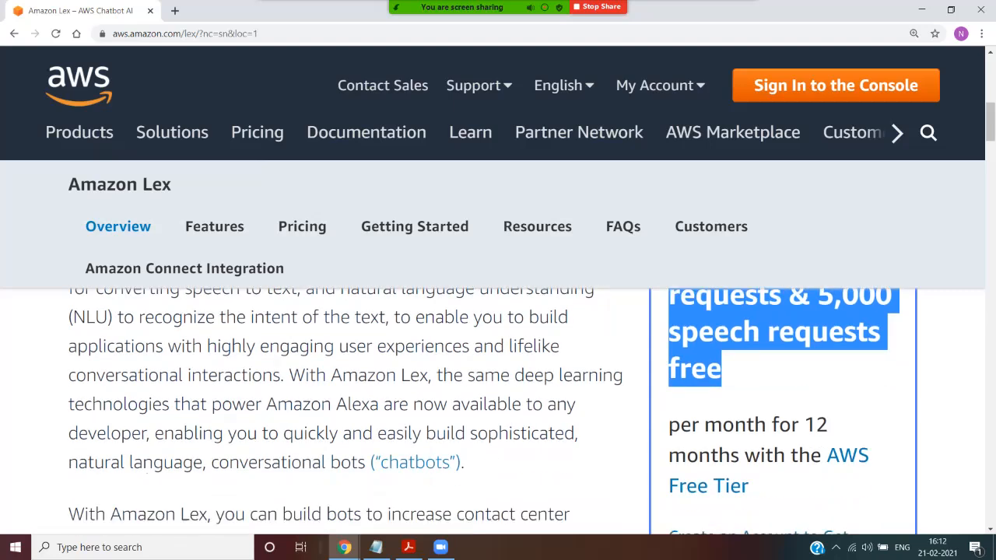
Step: Review the Use Cases on the Amazon Lex overview page, including call center, QnA, application and enterprise productivity bots
{"action": "scroll", "coordinate": [498, 404], "scroll_direction": "down", "scroll_amount": 6}
{"action": "scroll", "coordinate": [497, 404], "scroll_direction": "down", "scroll_amount": 8}
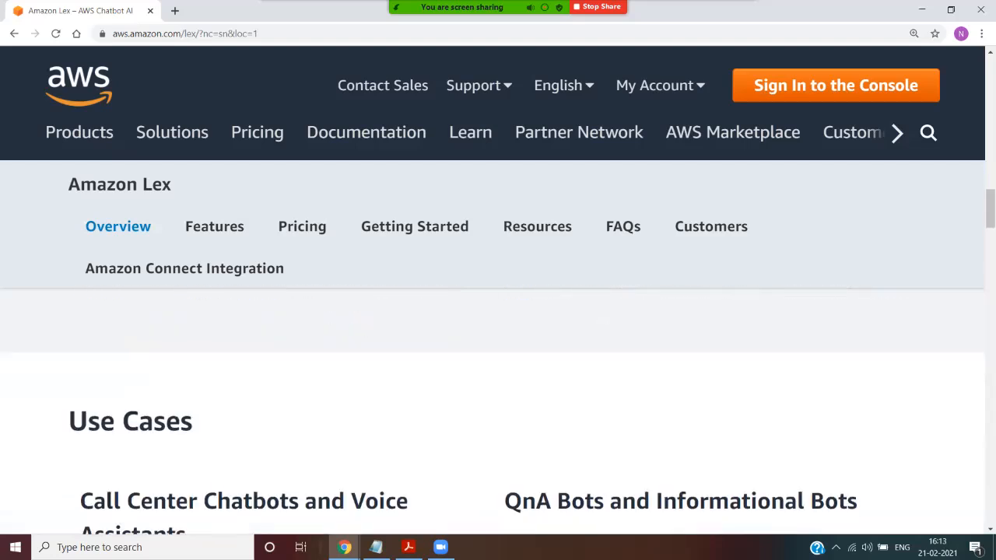
{"action": "scroll", "coordinate": [498, 404], "scroll_direction": "down", "scroll_amount": 2}
{"action": "scroll", "coordinate": [498, 405], "scroll_direction": "down", "scroll_amount": 1}
{"action": "left_click_drag", "start_coordinate": [94, 306], "coordinate": [258, 386]}
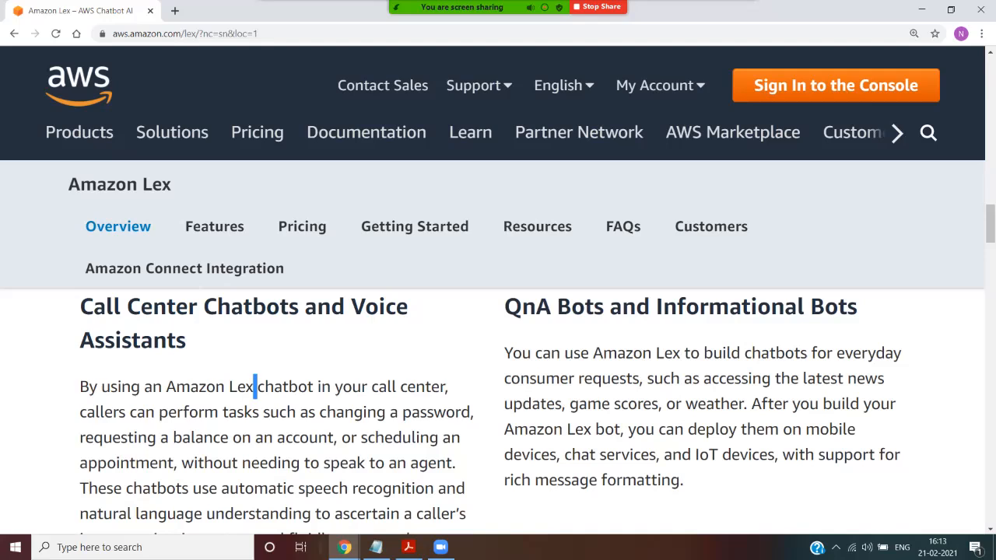
{"action": "scroll", "coordinate": [497, 412], "scroll_direction": "down", "scroll_amount": 3}
{"action": "scroll", "coordinate": [498, 412], "scroll_direction": "up", "scroll_amount": 3}
{"action": "scroll", "coordinate": [498, 413], "scroll_direction": "down", "scroll_amount": 10}
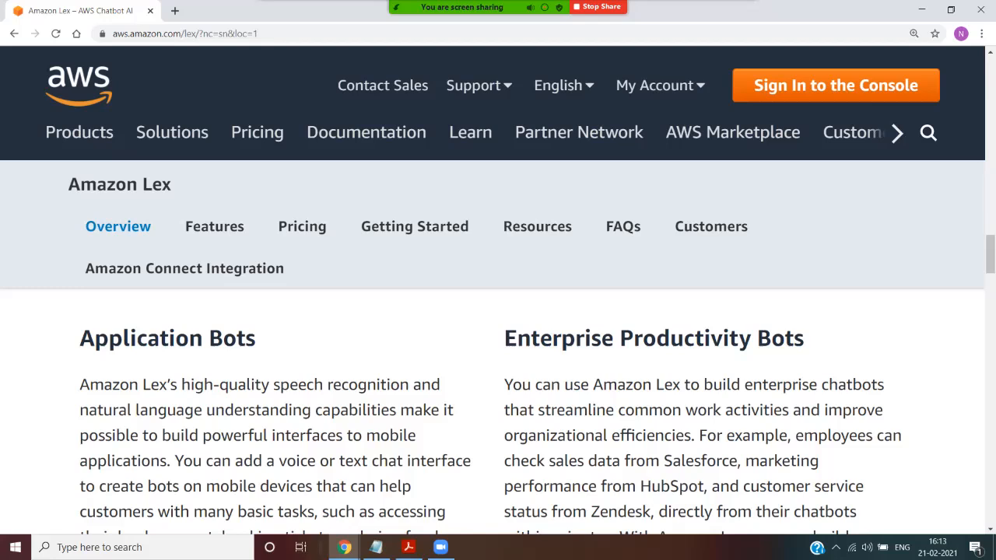
{"action": "scroll", "coordinate": [256, 386], "scroll_direction": "up", "scroll_amount": 5}
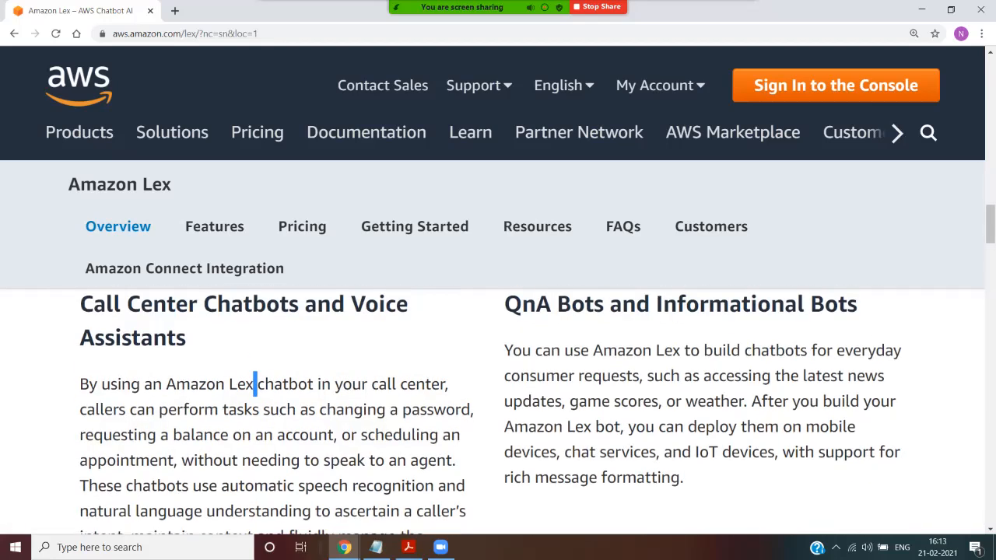
{"action": "scroll", "coordinate": [256, 386], "scroll_direction": "down", "scroll_amount": 2}
Step: Open the Amazon Lex pricing page and examine the free-tier terms and the regions available for request and response pricing
{"action": "left_click", "coordinate": [302, 226]}
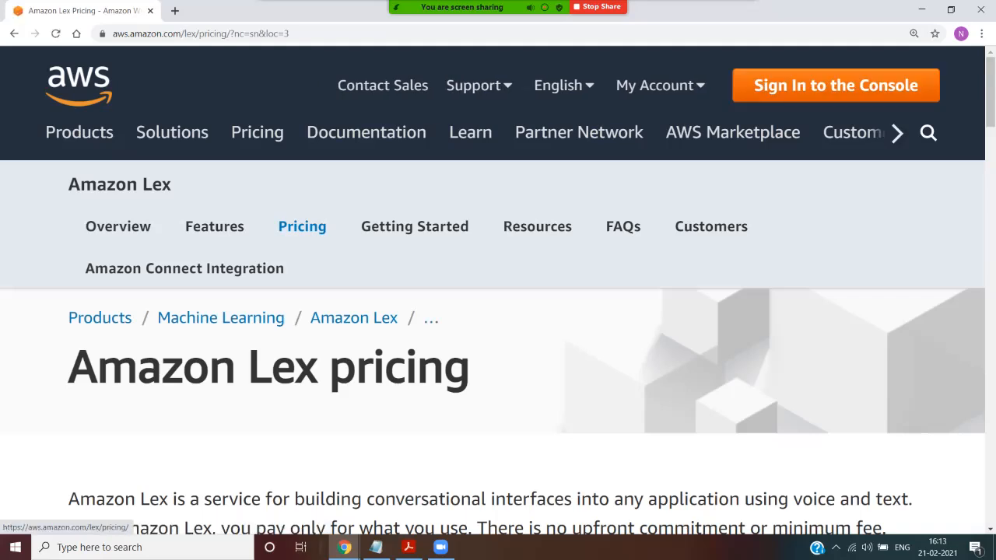
{"action": "scroll", "coordinate": [498, 412], "scroll_direction": "down", "scroll_amount": 7}
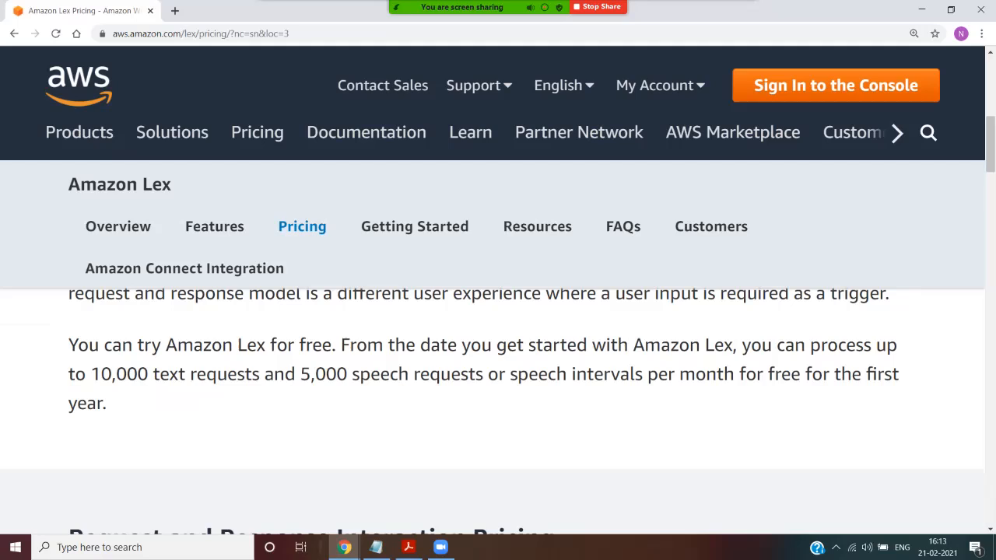
{"action": "left_click_drag", "start_coordinate": [107, 403], "coordinate": [101, 374]}
{"action": "scroll", "coordinate": [498, 373], "scroll_direction": "down", "scroll_amount": 2}
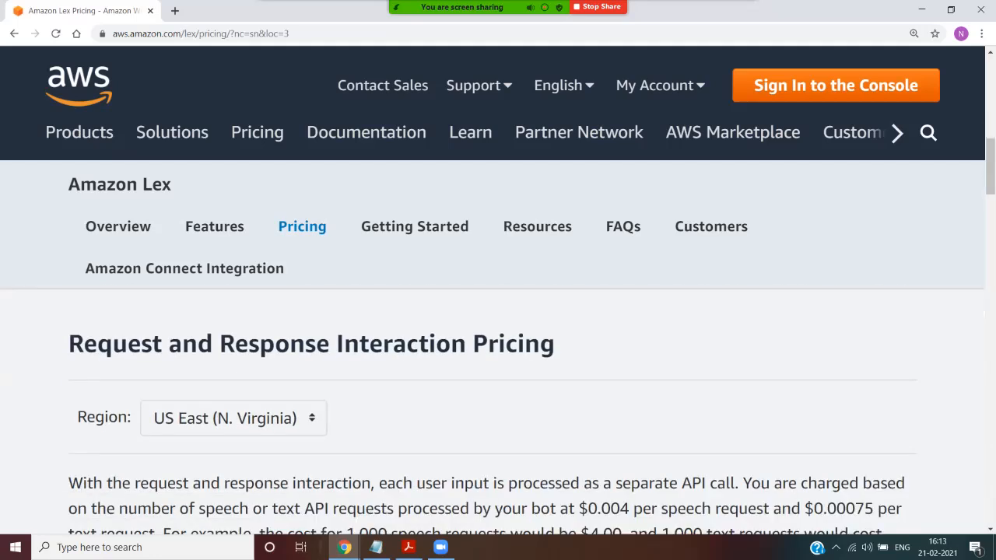
{"action": "scroll", "coordinate": [498, 373], "scroll_direction": "down", "scroll_amount": 1}
{"action": "left_click", "coordinate": [233, 353]}
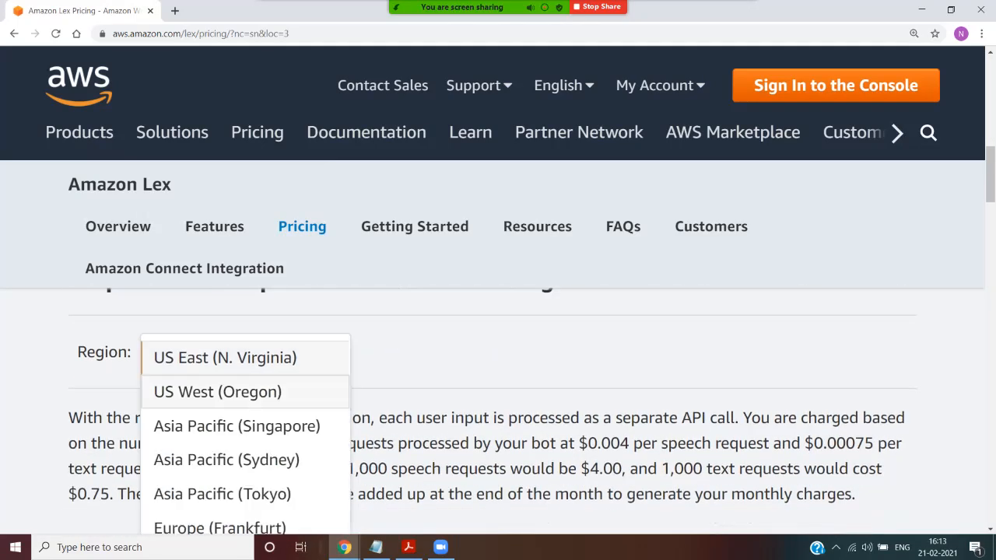
{"action": "left_click", "coordinate": [428, 445]}
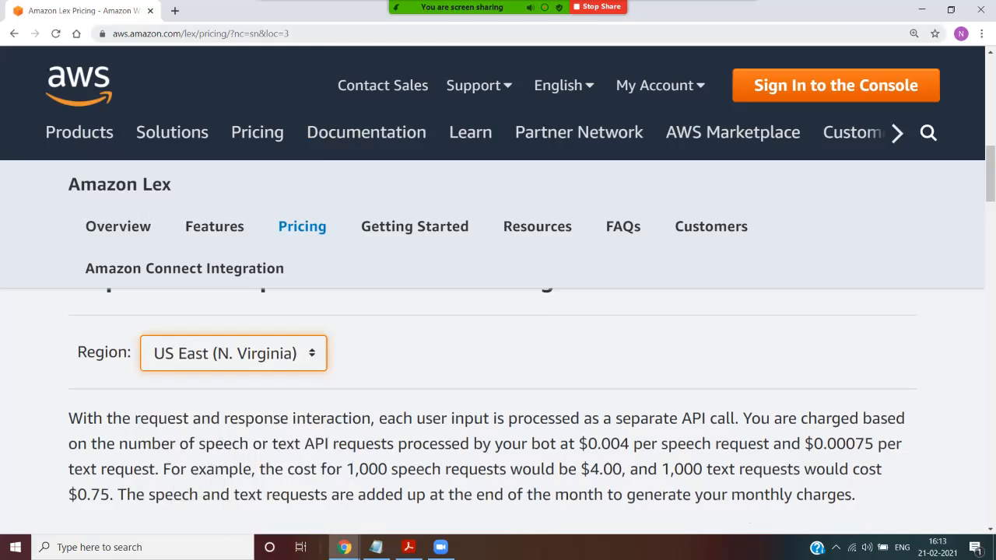
Step: Examine the request and response interaction pricing, highlighting the example costs for 1,000 speech requests and 1,000 text requests
{"action": "key", "text": "ctrl+l"}
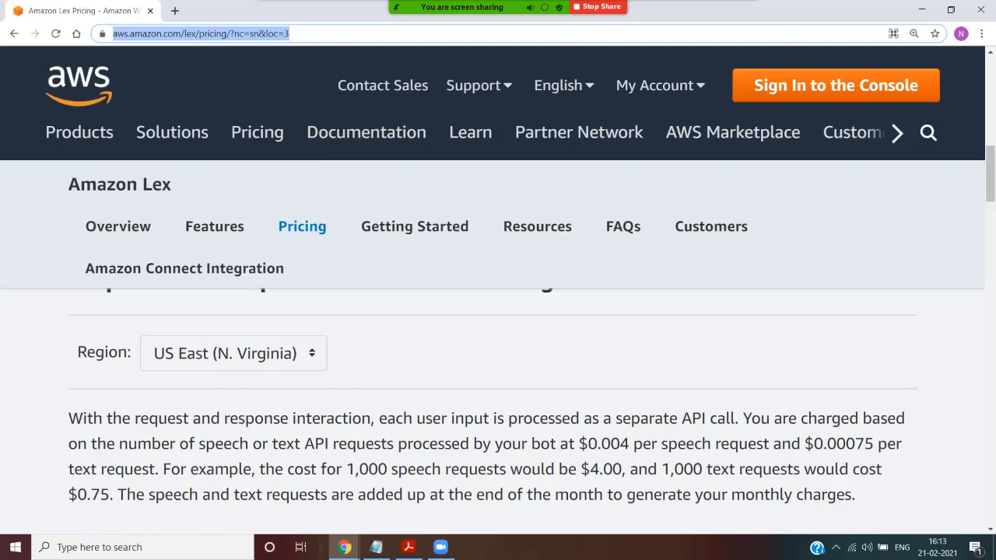
{"action": "scroll", "coordinate": [497, 389], "scroll_direction": "down", "scroll_amount": 2}
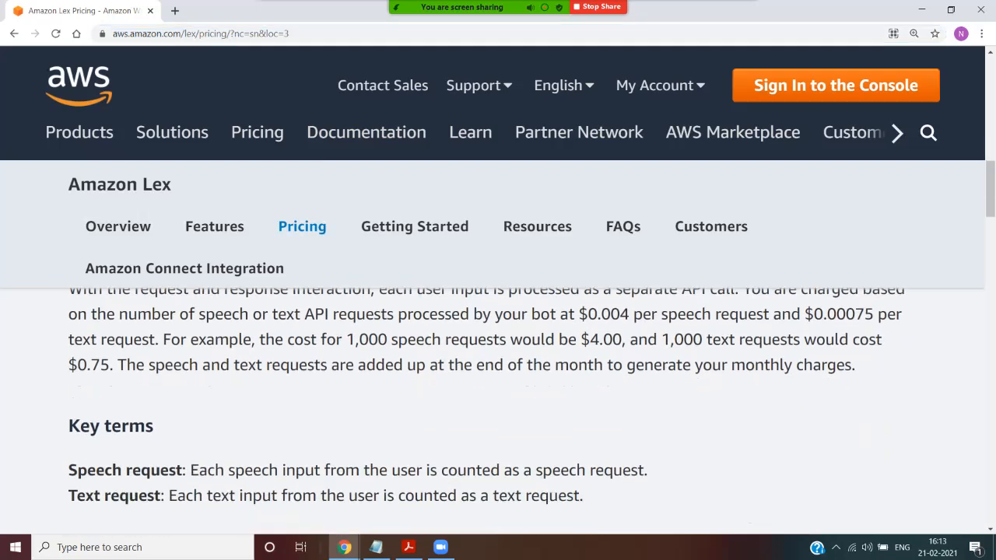
{"action": "scroll", "coordinate": [497, 389], "scroll_direction": "up", "scroll_amount": 1}
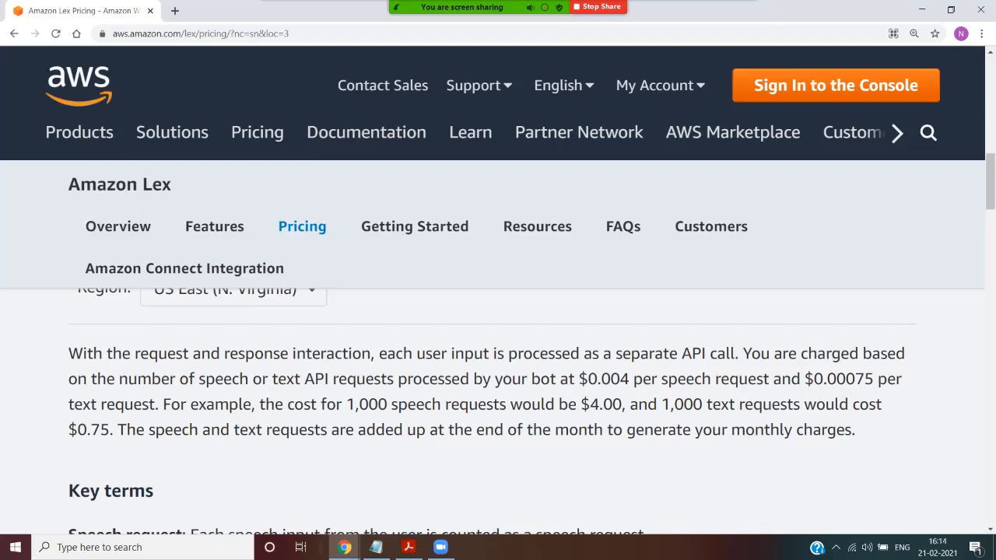
{"action": "left_click_drag", "start_coordinate": [346, 404], "coordinate": [613, 404]}
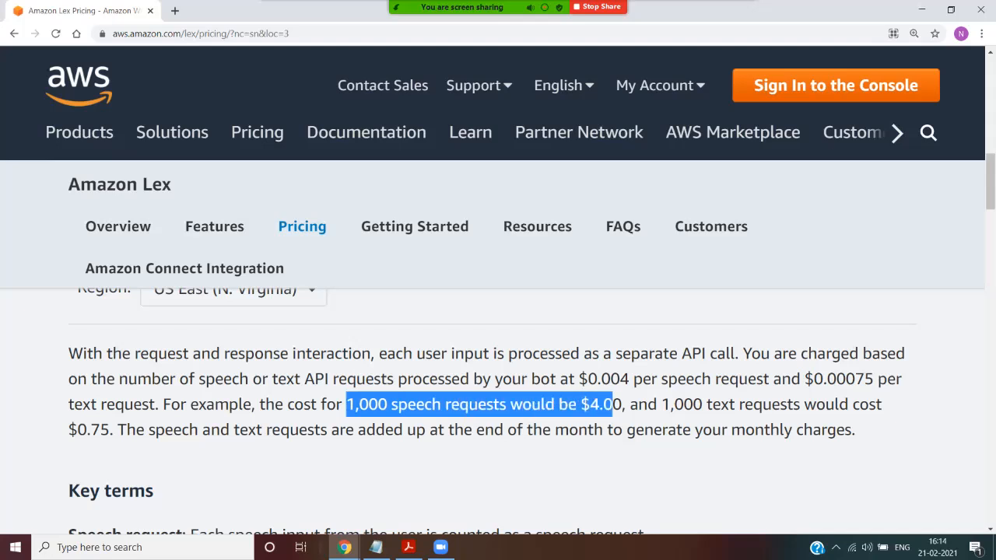
{"action": "left_click_drag", "start_coordinate": [683, 403], "coordinate": [110, 429]}
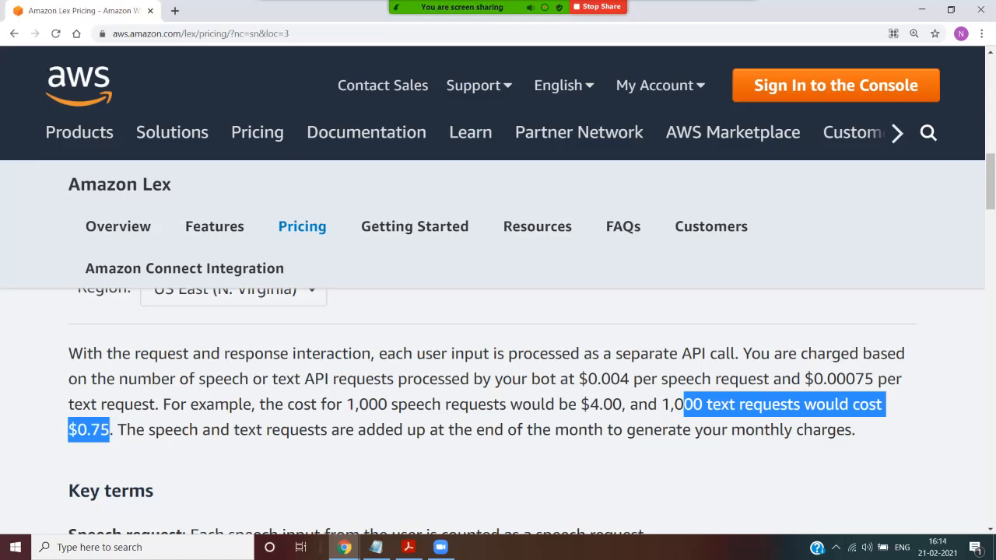
{"action": "left_click_drag", "start_coordinate": [856, 429], "coordinate": [161, 379]}
{"action": "left_click", "coordinate": [161, 379]}
{"action": "scroll", "coordinate": [161, 379], "scroll_direction": "down", "scroll_amount": 2}
{"action": "scroll", "coordinate": [461, 411], "scroll_direction": "up", "scroll_amount": 2}
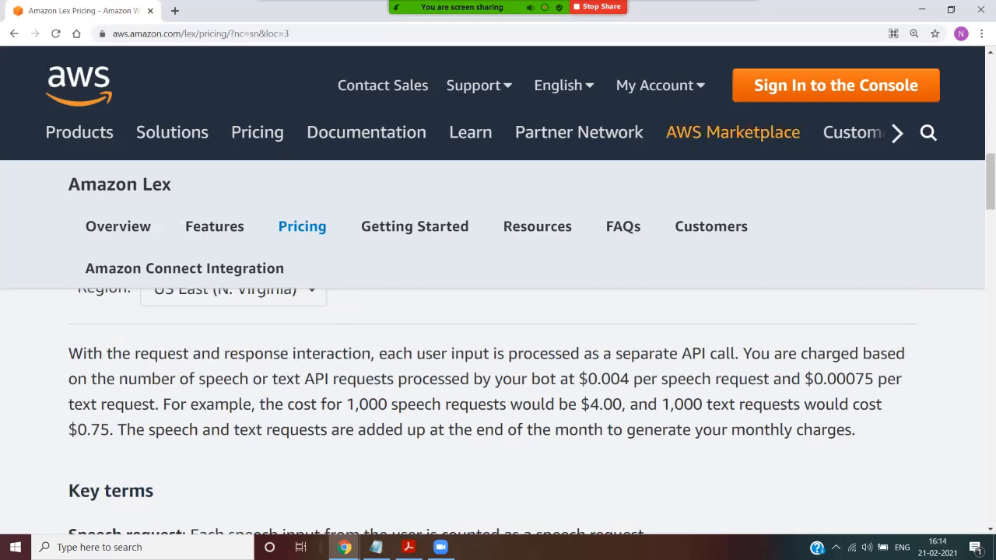
Step: Enter the AWS Management Console and open the Amazon Lex service by searching for "lex"
{"action": "left_click", "coordinate": [800, 84]}
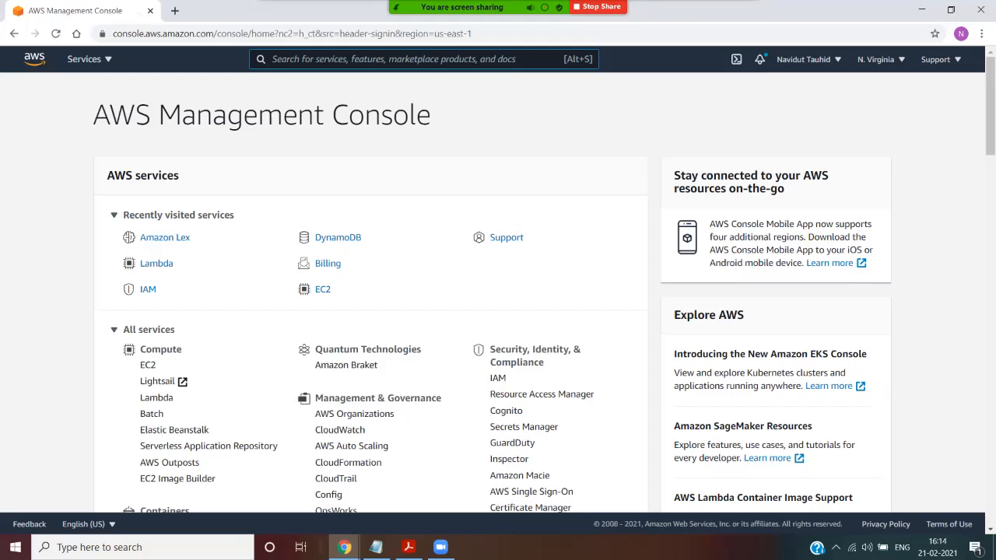
{"action": "left_click", "coordinate": [89, 59]}
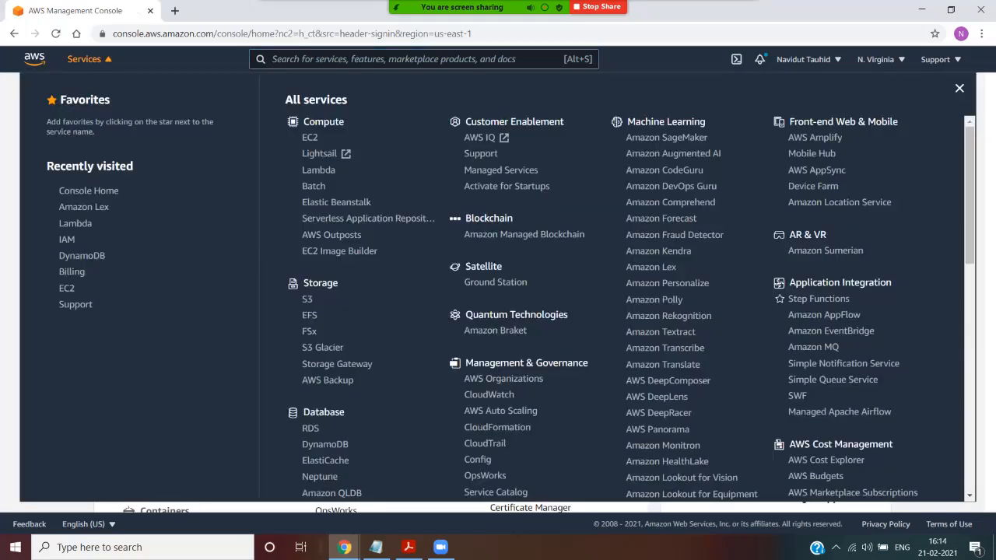
{"action": "left_click", "coordinate": [405, 59]}
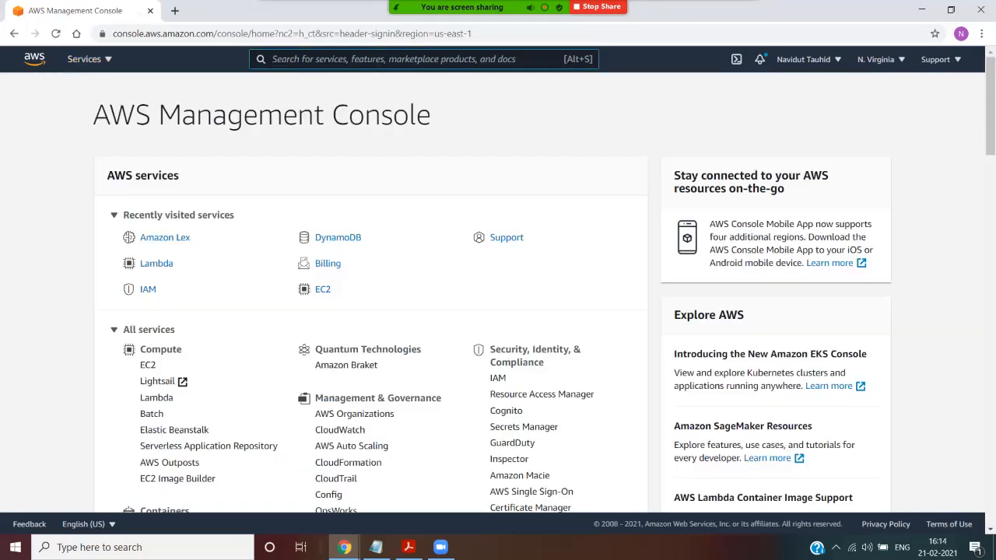
{"action": "type", "text": "lex"}
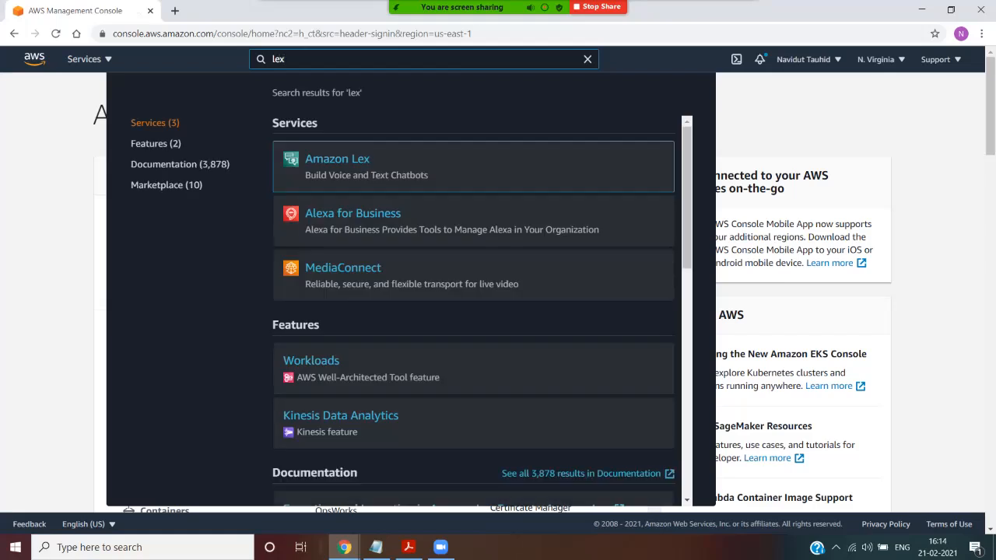
{"action": "key", "text": "Return"}
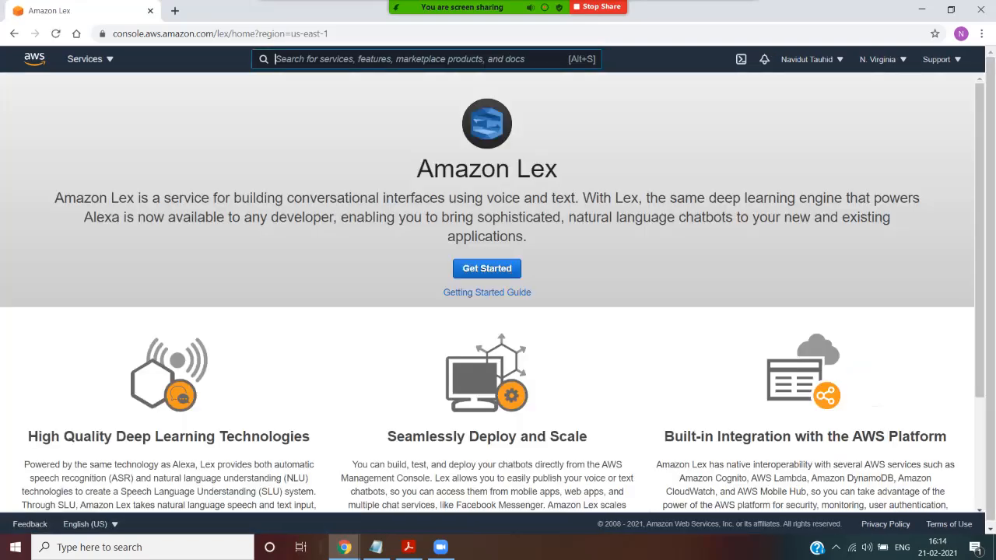
Step: Start creating a bot, look through the BookTrip, OrderFlowers and ScheduleAppointment samples, and choose a custom bot
{"action": "left_click", "coordinate": [487, 269]}
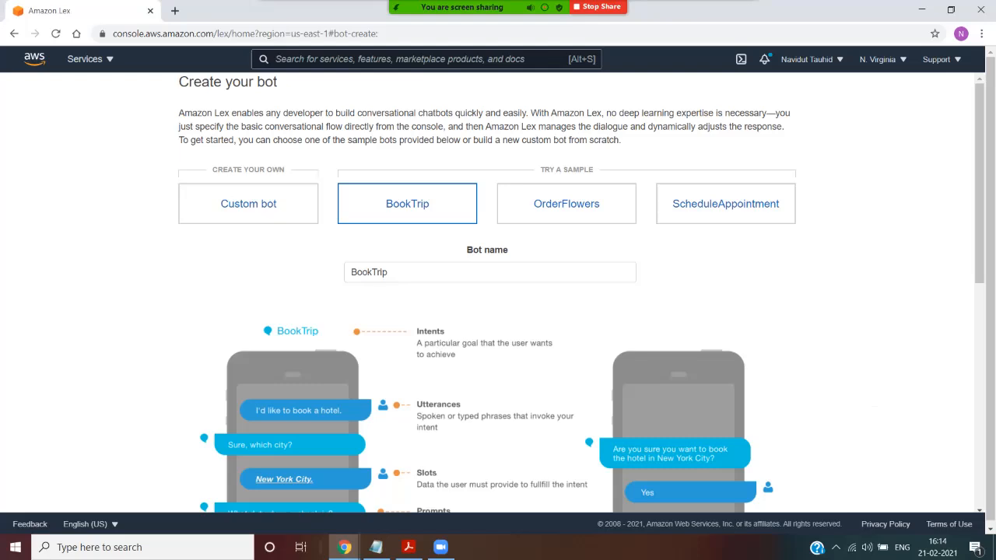
{"action": "left_click", "coordinate": [248, 203]}
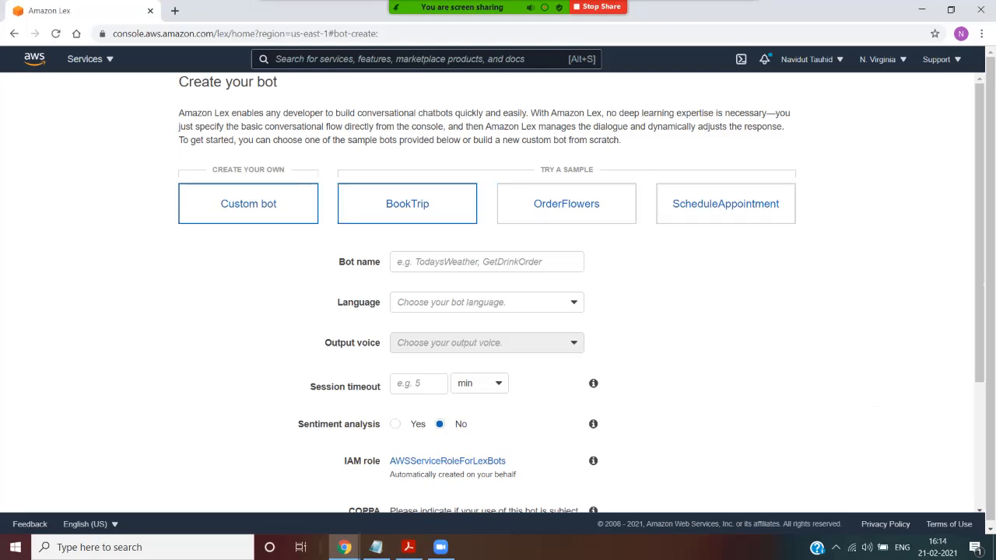
{"action": "left_click", "coordinate": [407, 203]}
{"action": "left_click", "coordinate": [566, 203]}
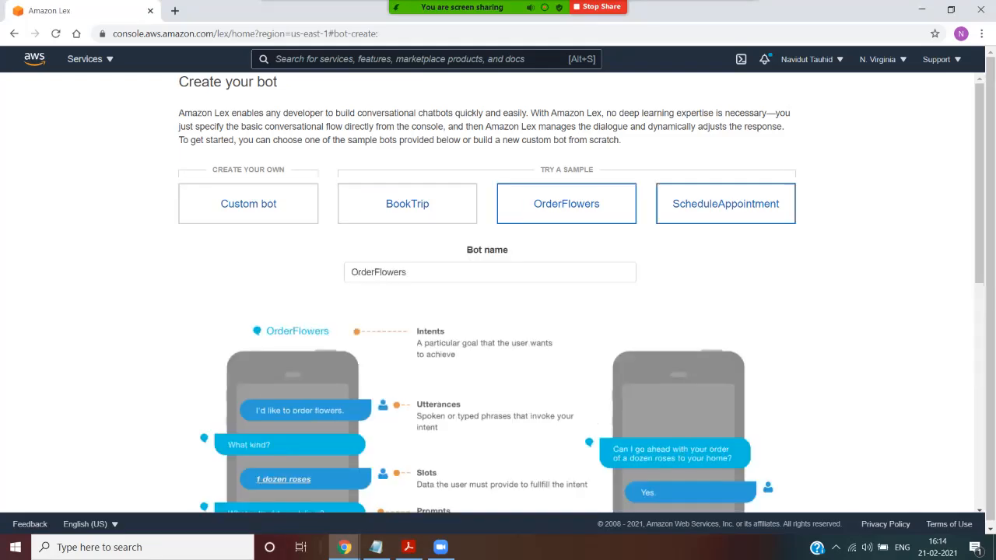
{"action": "left_click", "coordinate": [725, 203]}
{"action": "left_click", "coordinate": [248, 203]}
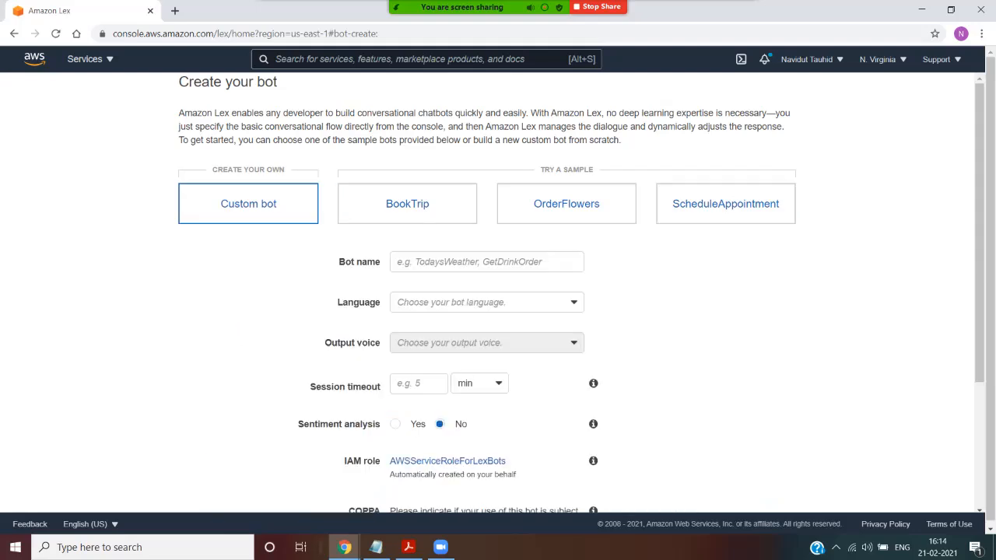
Step: Name the custom bot CallCenter and set its language to English (US)
{"action": "left_click", "coordinate": [487, 262]}
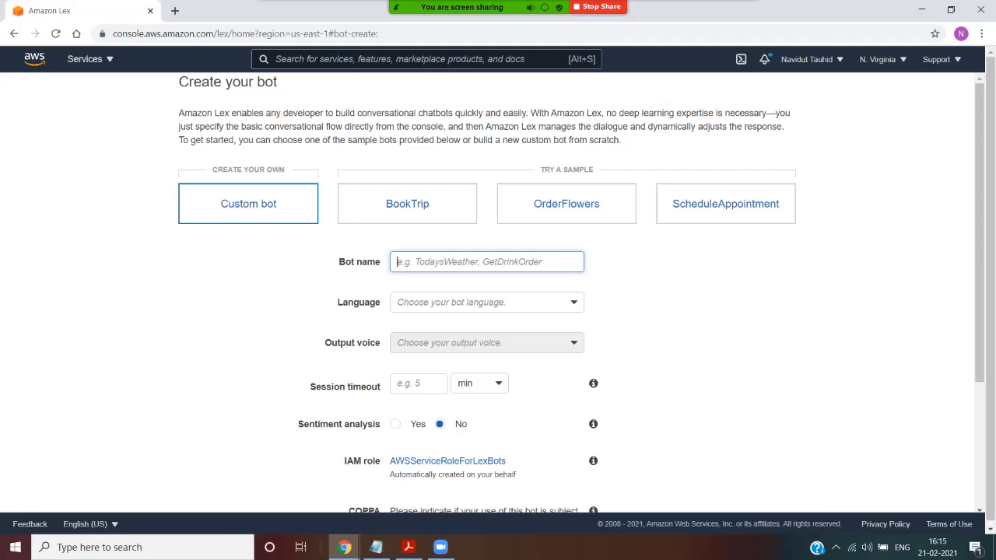
{"action": "type", "text": "CallCe"}
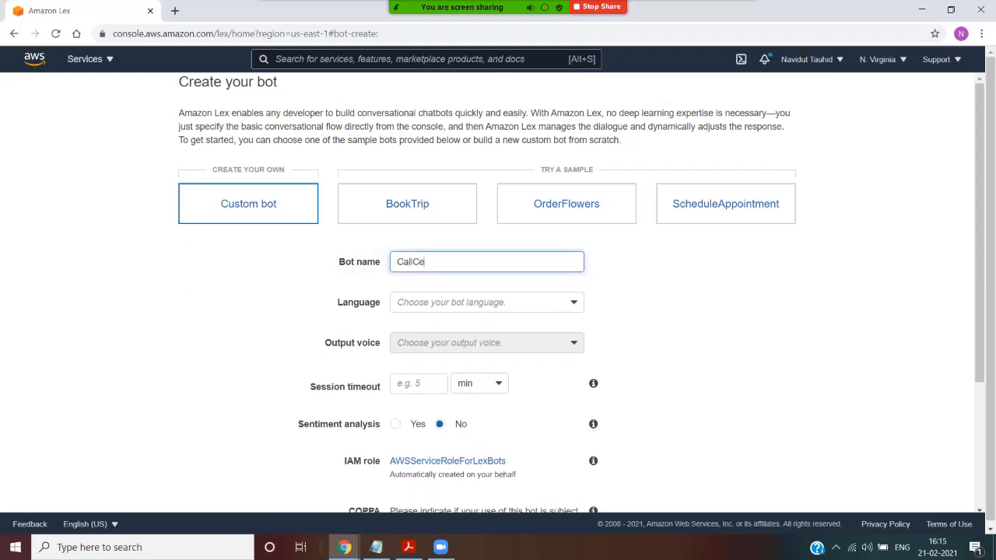
{"action": "type", "text": "nter"}
{"action": "key", "text": "Tab"}
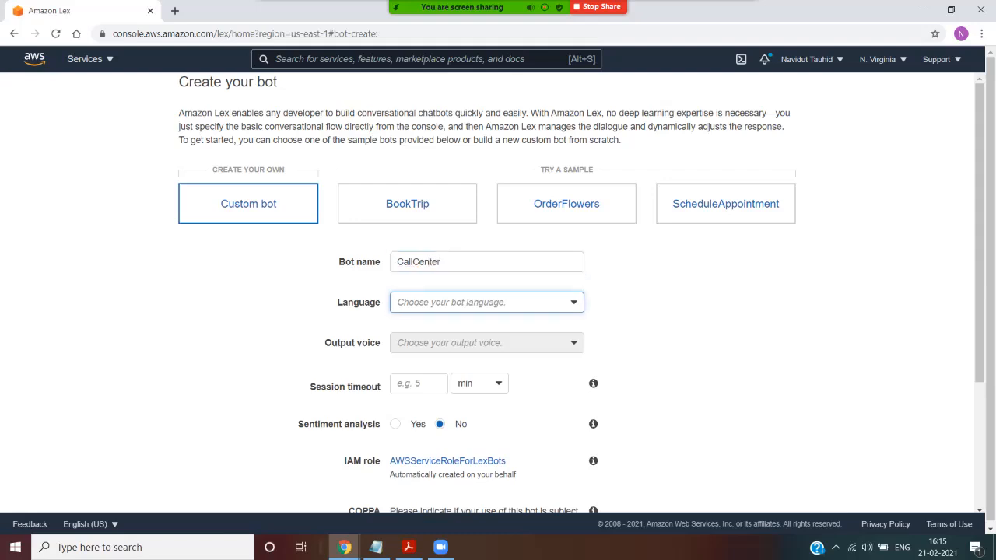
{"action": "key", "text": "space"}
{"action": "key", "text": "Down"}
Step: Set the bot's output voice to Joanna
{"action": "key", "text": "Down"}
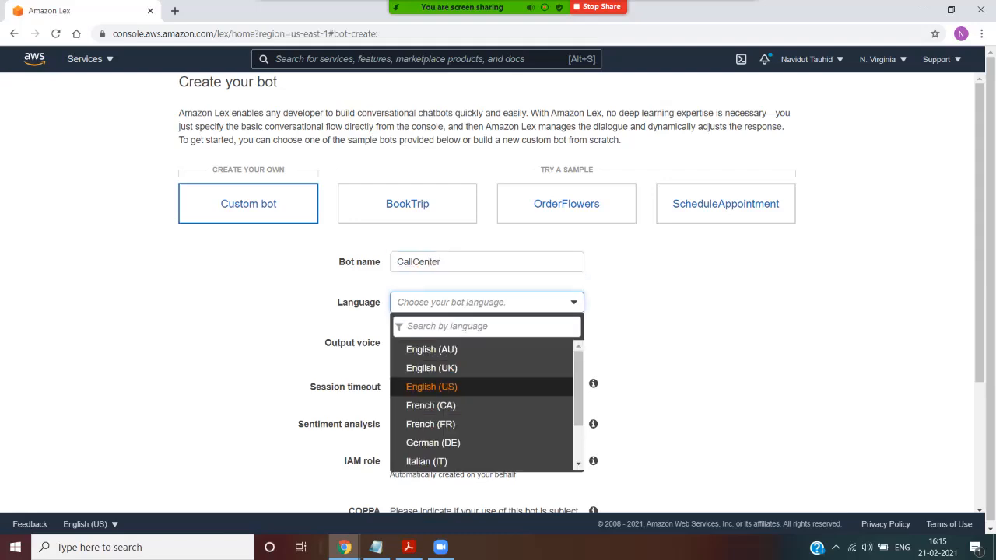
{"action": "key", "text": "Return"}
{"action": "key", "text": "Tab"}
{"action": "key", "text": "space"}
{"action": "key", "text": "Down"}
{"action": "key", "text": "Return"}
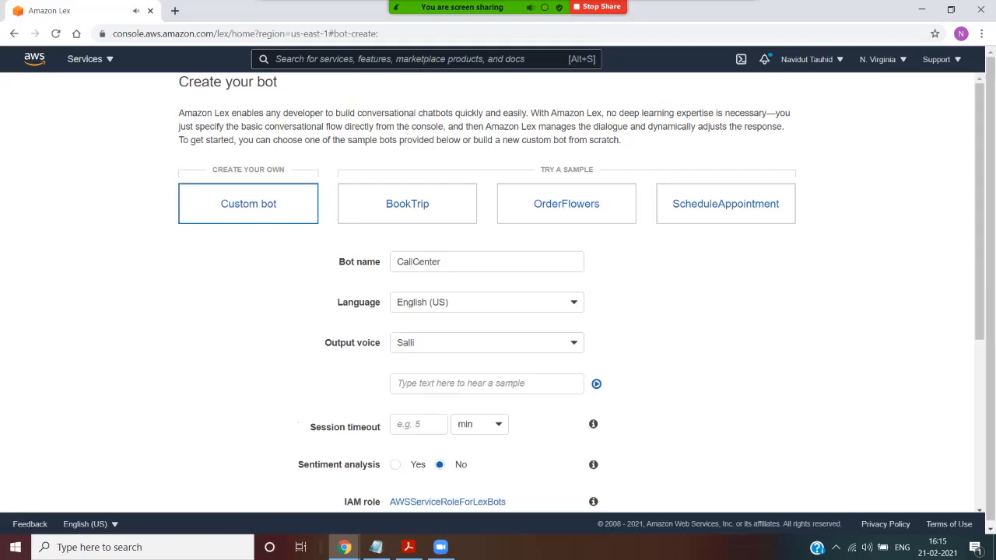
{"action": "key", "text": "space"}
{"action": "key", "text": "Down"}
{"action": "key", "text": "Return"}
{"action": "left_click", "coordinate": [487, 343]}
{"action": "key", "text": "Escape"}
Step: Set the bot's session timeout to 5 minutes
{"action": "scroll", "coordinate": [498, 292], "scroll_direction": "down", "scroll_amount": 3}
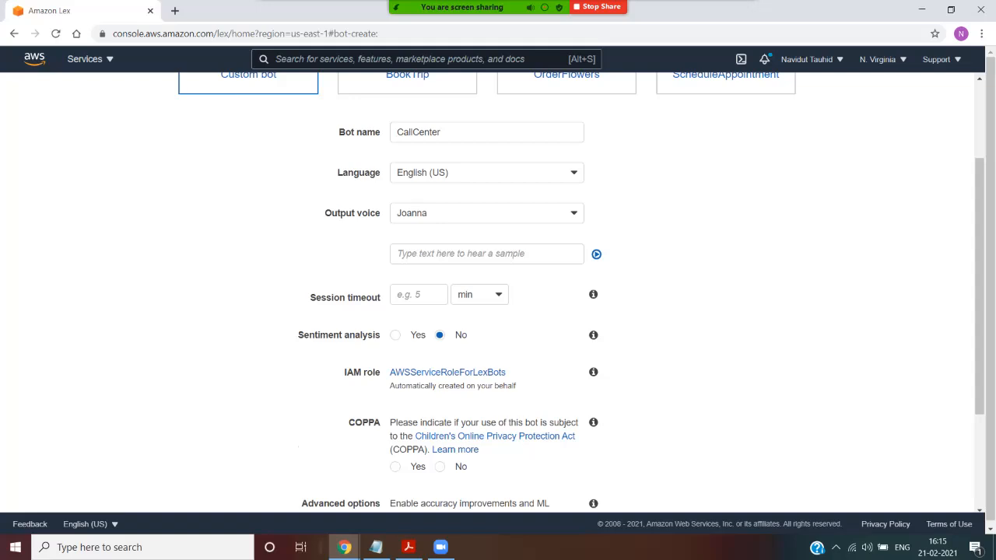
{"action": "left_click", "coordinate": [486, 254]}
{"action": "left_click", "coordinate": [419, 295]}
{"action": "type", "text": "5"}
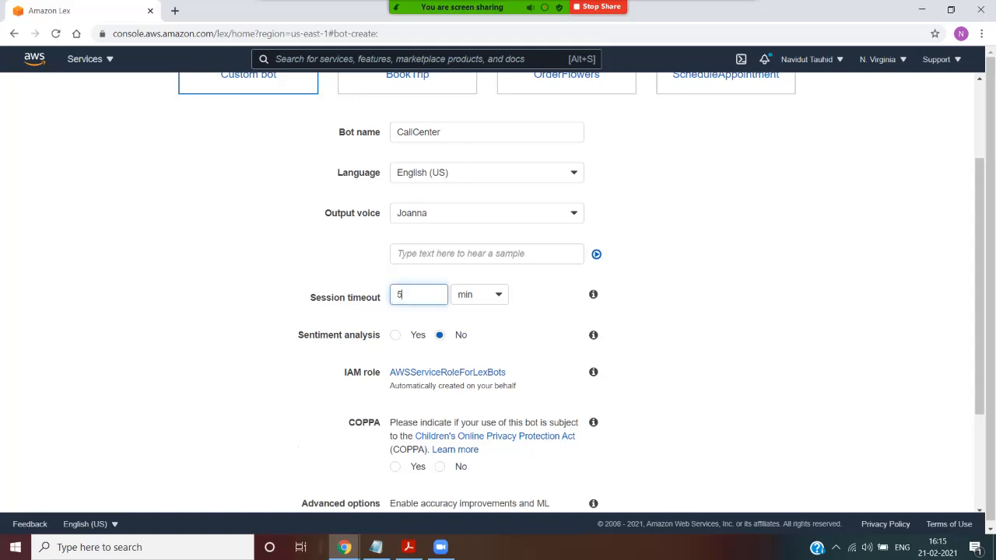
Step: Answer No to the COPPA question, keep the other settings as they are, and create the CallCenter bot
{"action": "left_click", "coordinate": [661, 311]}
{"action": "scroll", "coordinate": [498, 296], "scroll_direction": "down", "scroll_amount": 2}
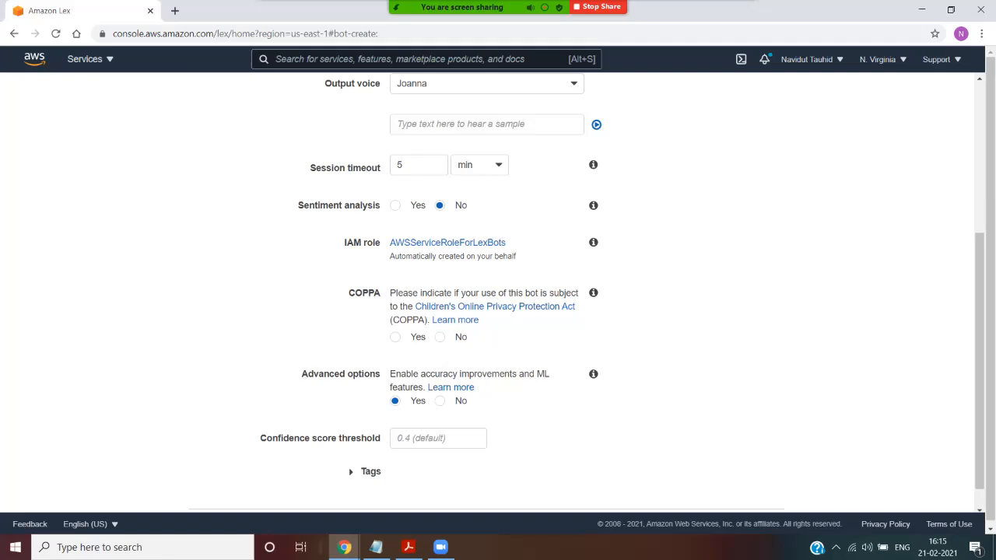
{"action": "left_click", "coordinate": [439, 337]}
{"action": "scroll", "coordinate": [587, 292], "scroll_direction": "down", "scroll_amount": 1}
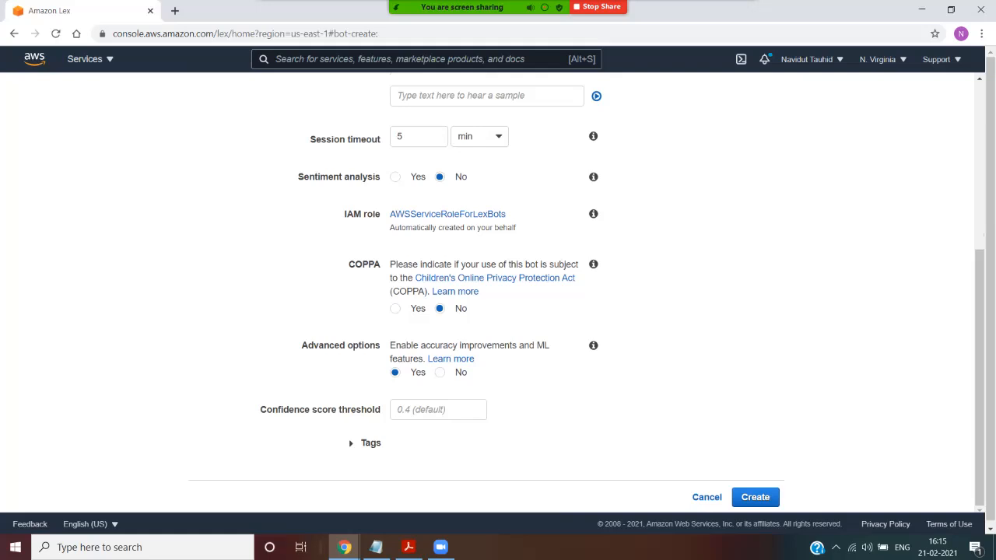
{"action": "left_click", "coordinate": [755, 496]}
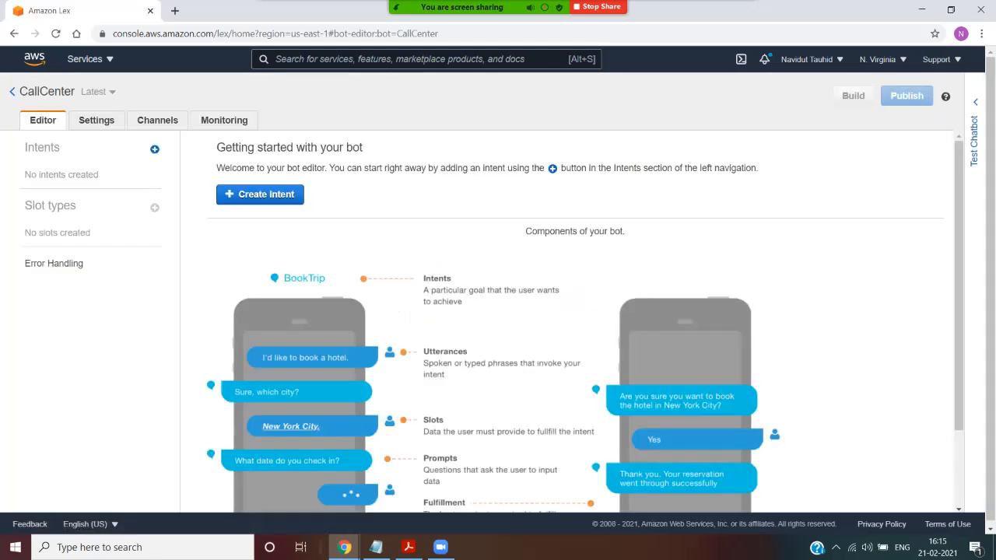
Step: Add a new intent named Orders to the CallCenter bot
{"action": "double_click", "coordinate": [47, 92]}
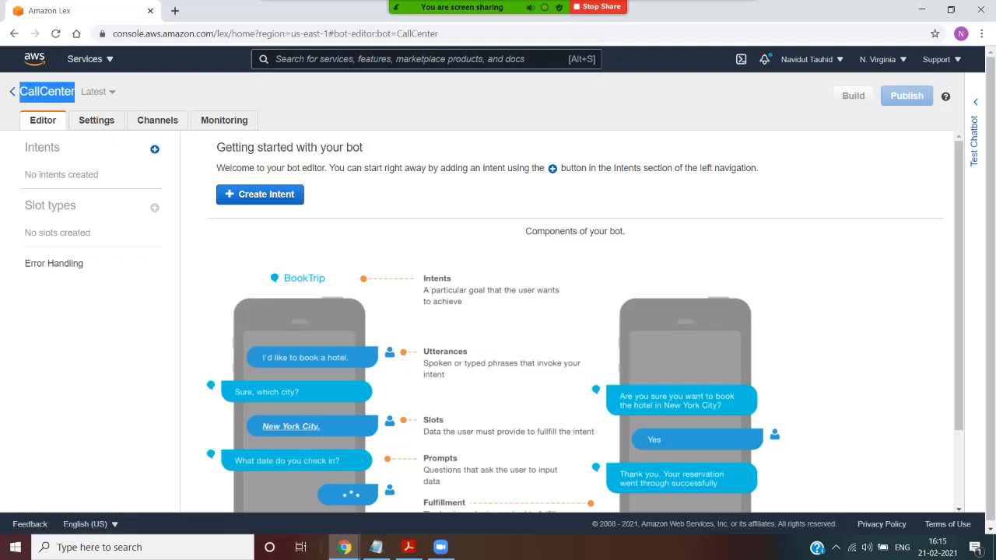
{"action": "left_click", "coordinate": [148, 93]}
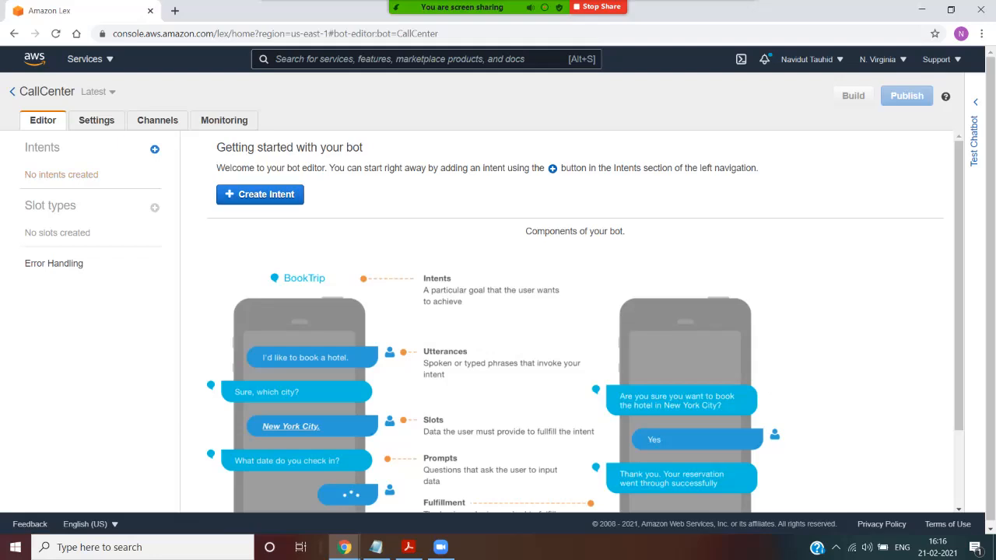
{"action": "left_click", "coordinate": [155, 149]}
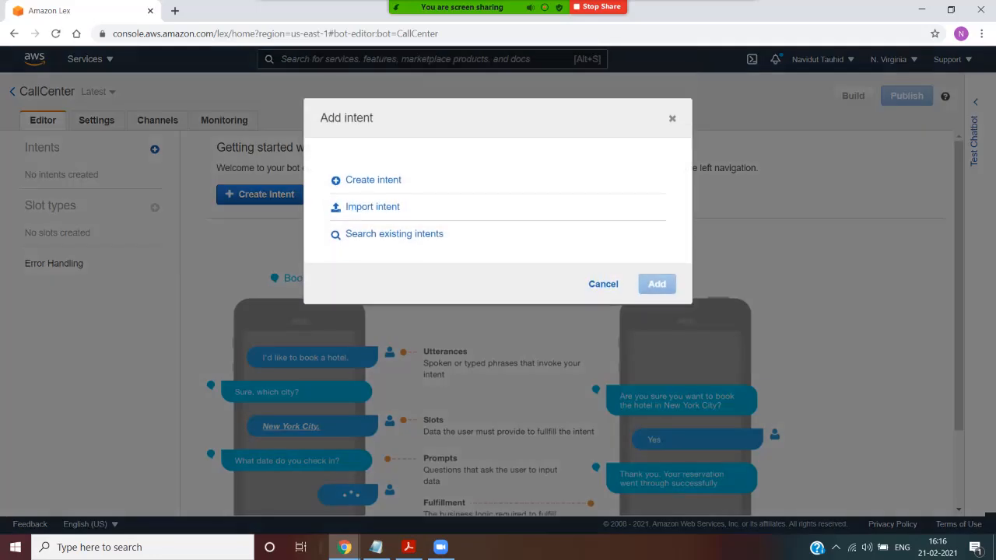
{"action": "left_click", "coordinate": [373, 179]}
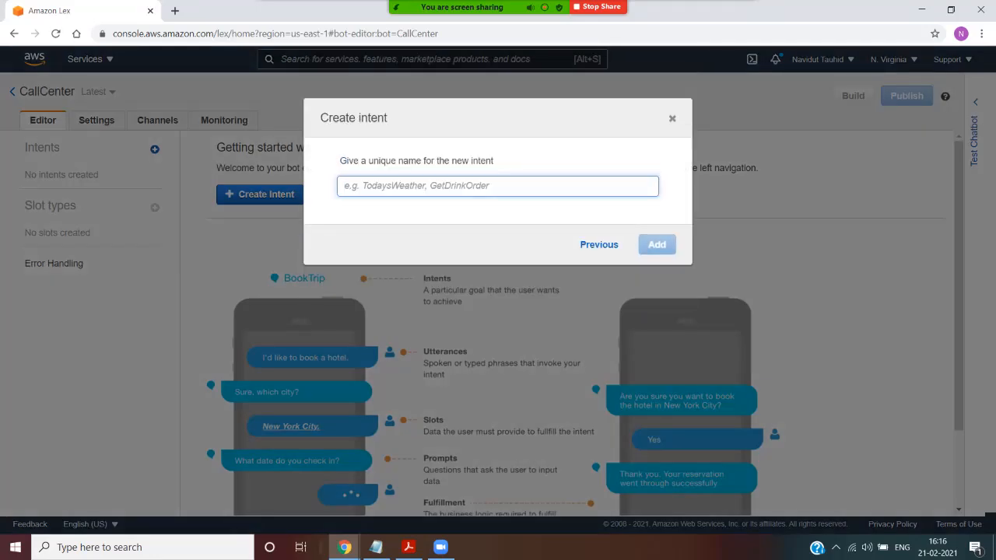
{"action": "type", "text": "Orders"}
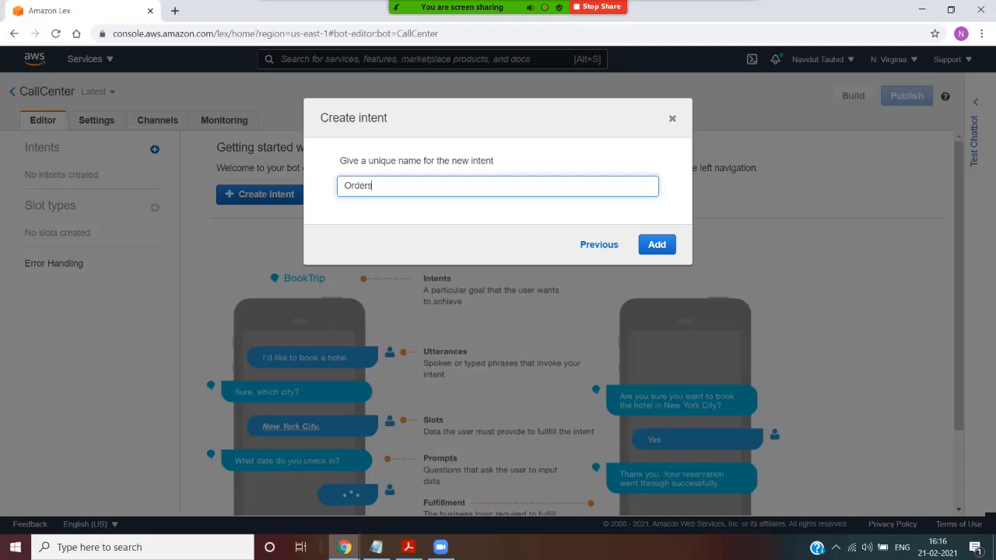
{"action": "left_click", "coordinate": [656, 244]}
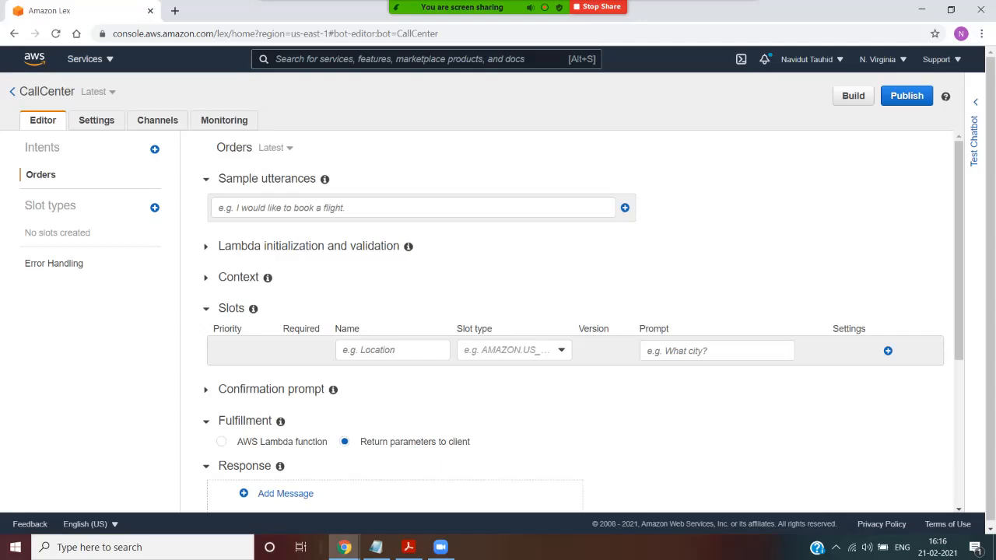
{"action": "left_click", "coordinate": [737, 17]}
{"action": "left_click", "coordinate": [764, 70]}
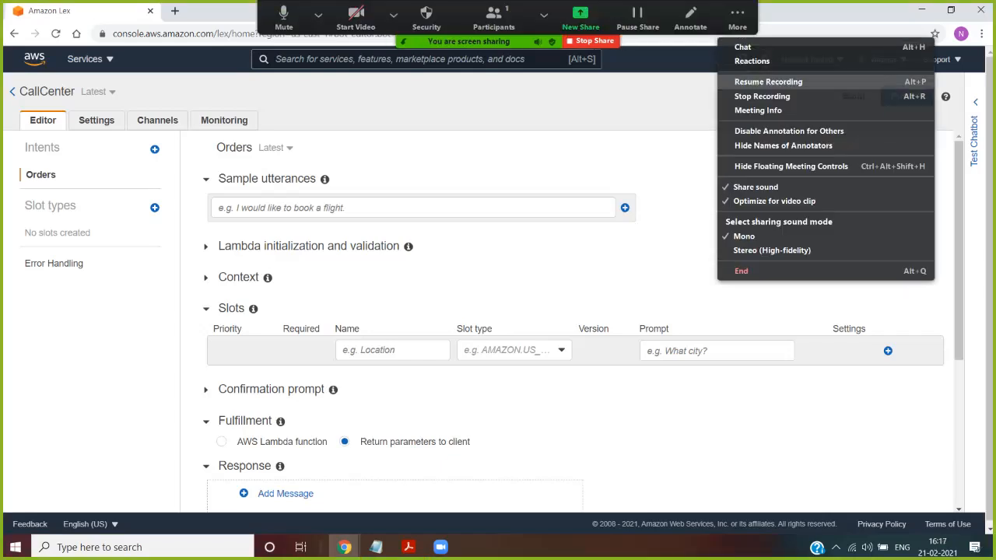
{"action": "left_click", "coordinate": [767, 82]}
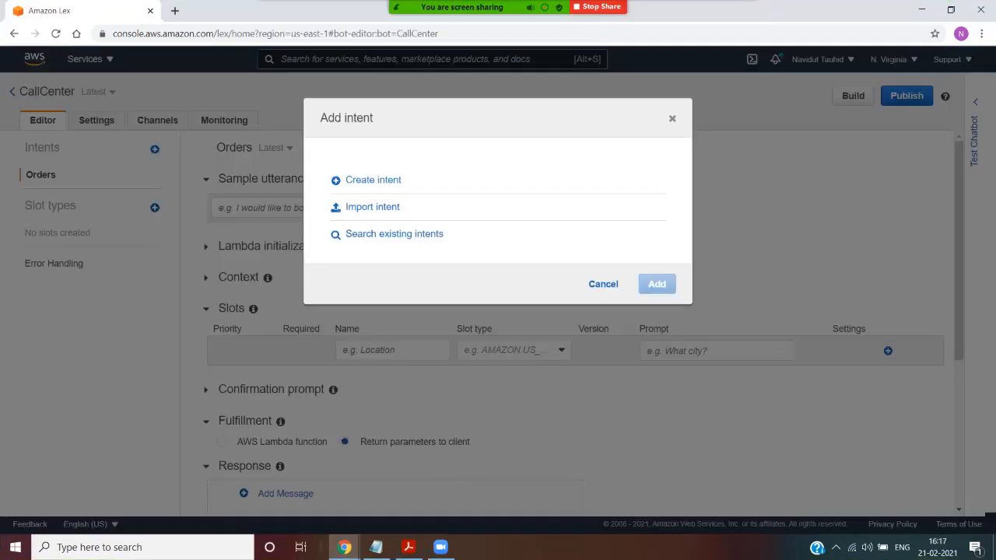
Step: Create a second intent named Sales
{"action": "left_click", "coordinate": [371, 179]}
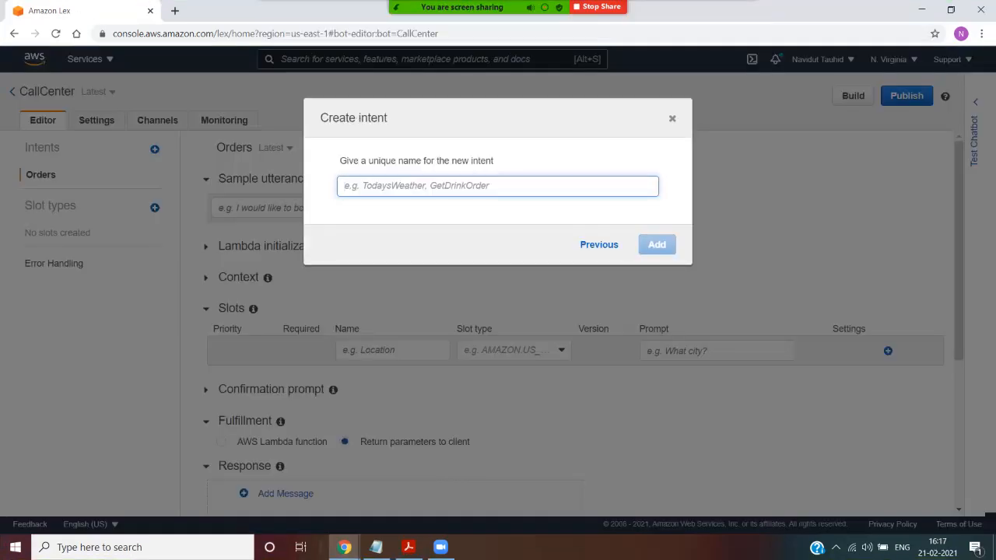
{"action": "type", "text": "Sales"}
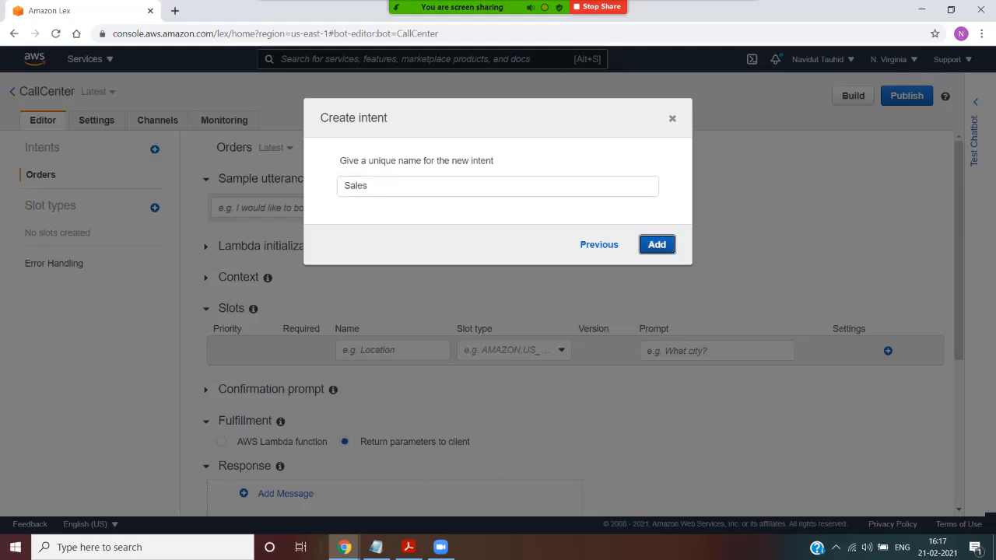
{"action": "left_click", "coordinate": [657, 244]}
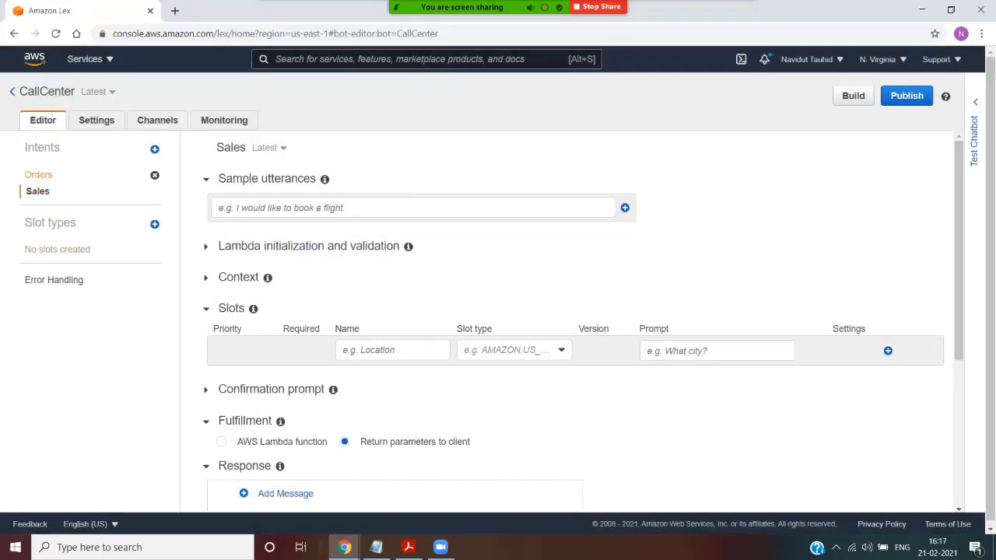
Step: Compare the Orders and Sales intents, and look over the Orders intent's settings down to its response section
{"action": "left_click", "coordinate": [38, 174]}
{"action": "left_click", "coordinate": [36, 190]}
{"action": "left_click", "coordinate": [39, 174]}
{"action": "left_click", "coordinate": [36, 190]}
{"action": "left_click", "coordinate": [39, 174]}
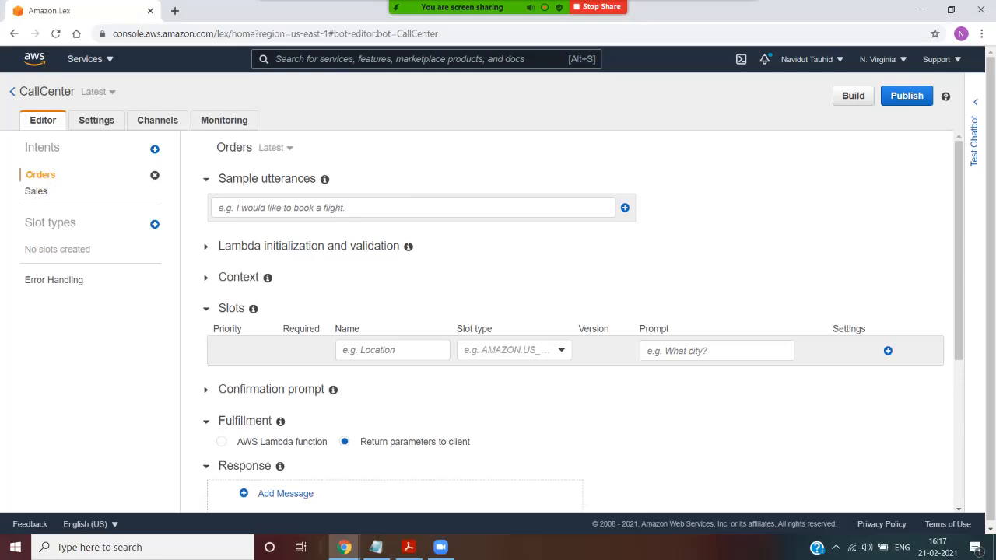
{"action": "scroll", "coordinate": [572, 319], "scroll_direction": "down", "scroll_amount": 4}
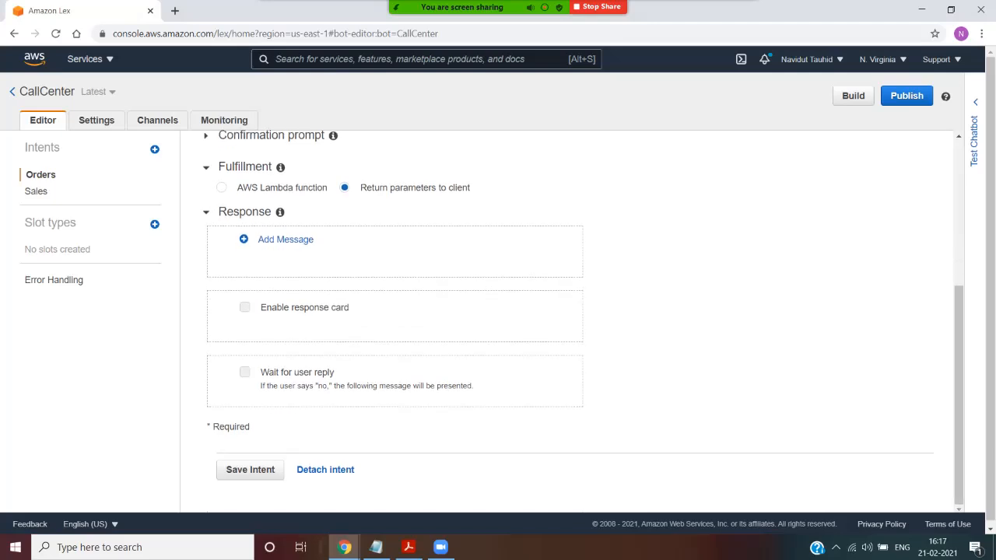
{"action": "scroll", "coordinate": [572, 319], "scroll_direction": "up", "scroll_amount": 4}
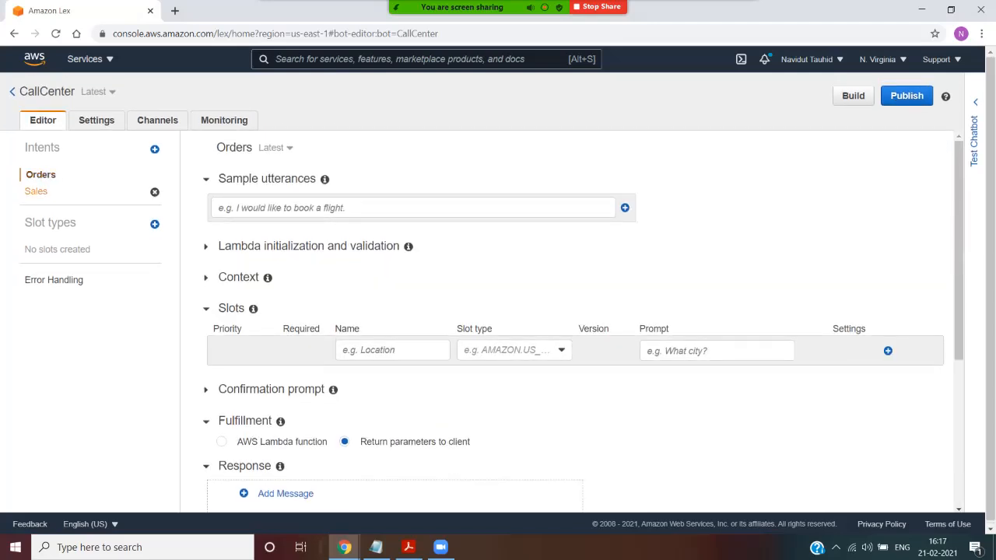
{"action": "left_click", "coordinate": [737, 17]}
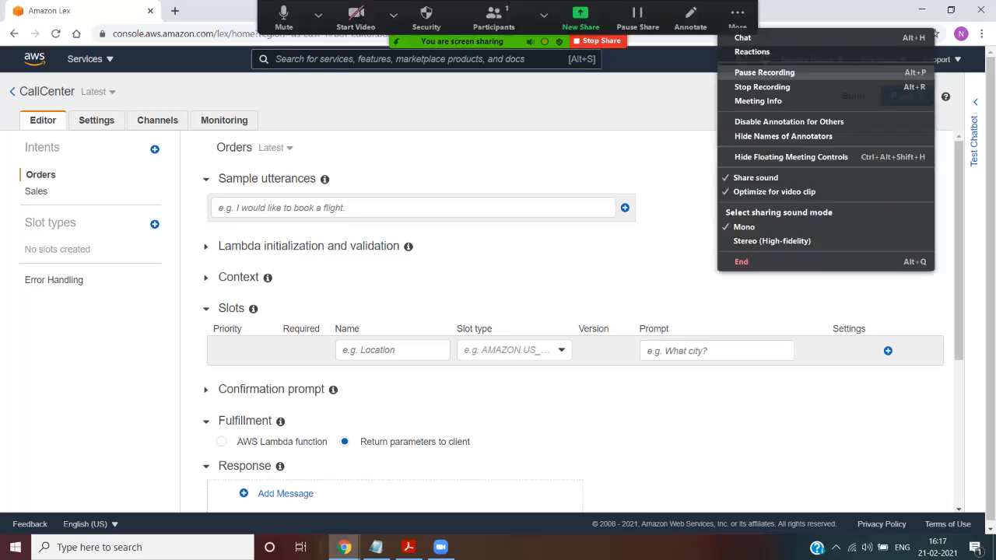
{"action": "left_click", "coordinate": [764, 72]}
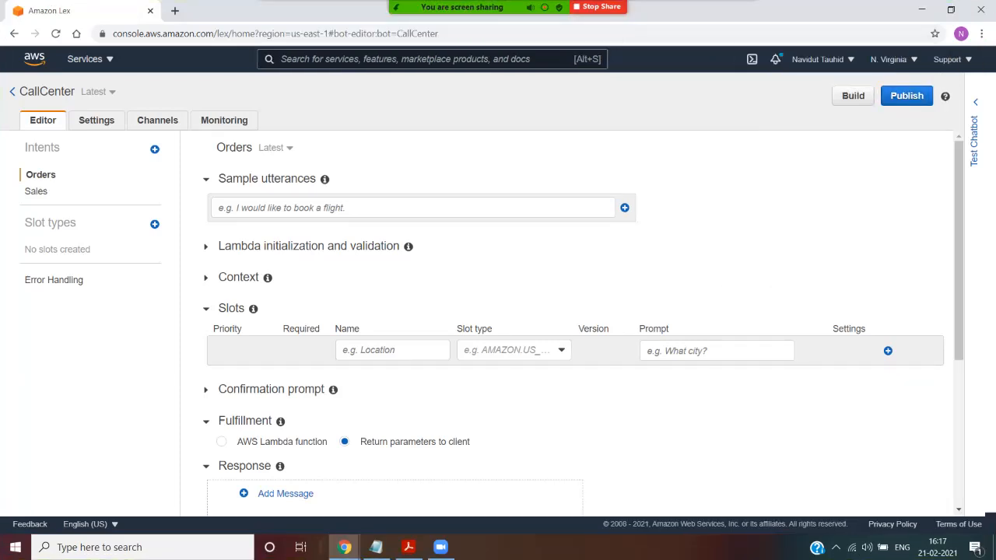
Step: Try to build the CallCenter bot, and collapse the test chat that opens
{"action": "left_click", "coordinate": [852, 95]}
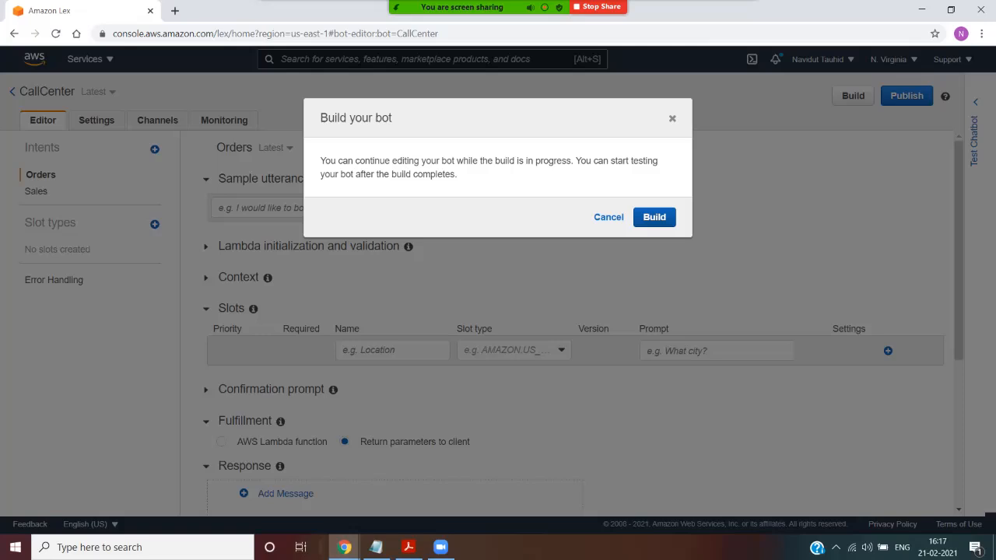
{"action": "left_click", "coordinate": [654, 217]}
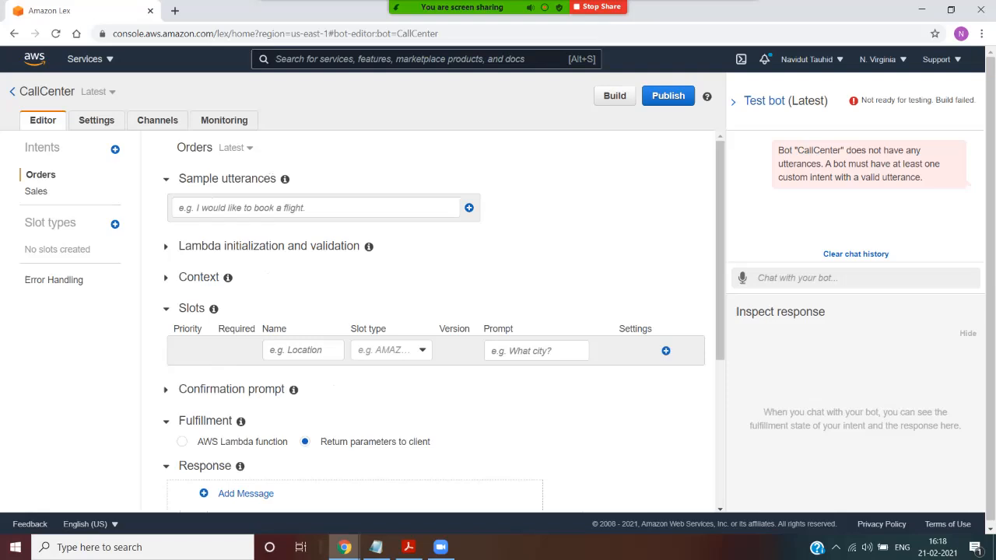
{"action": "left_click", "coordinate": [733, 102]}
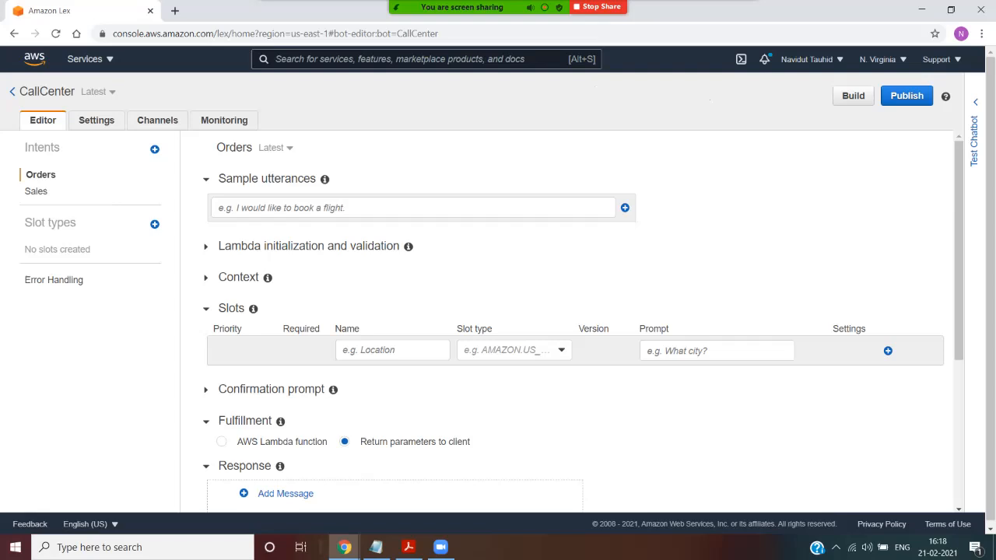
Step: Add the sample utterance "Where is my order" to the Orders intent
{"action": "left_click", "coordinate": [412, 207]}
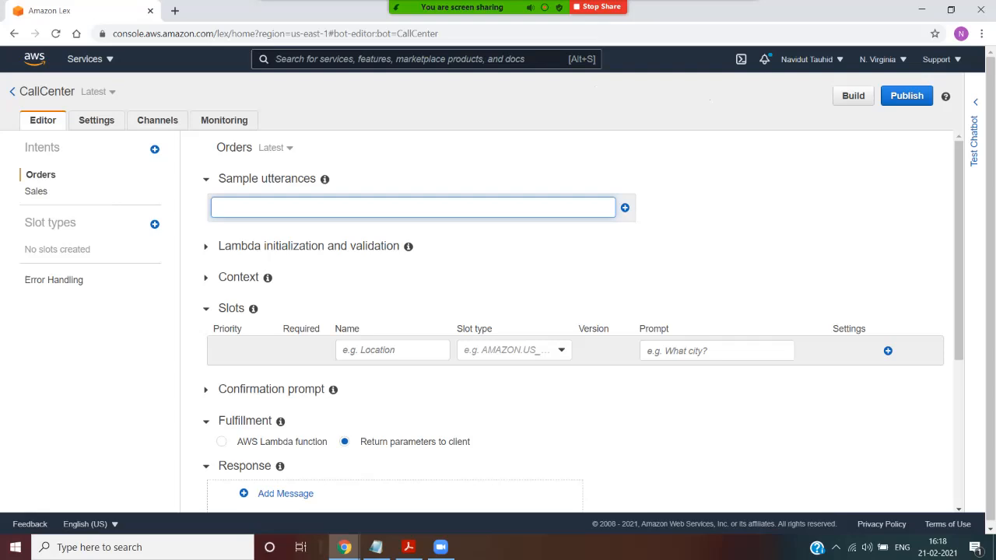
{"action": "key", "text": "Return"}
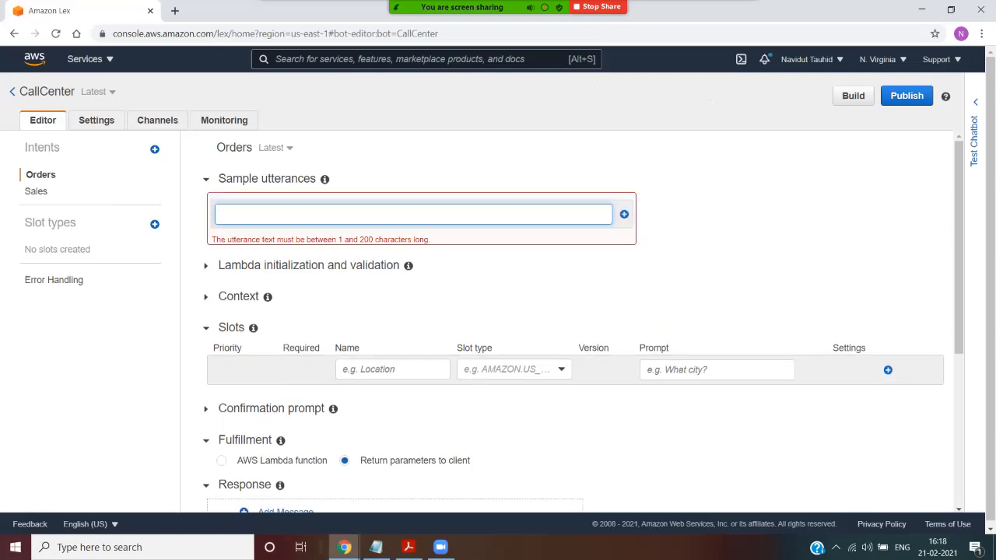
{"action": "type", "text": "Where is my od"}
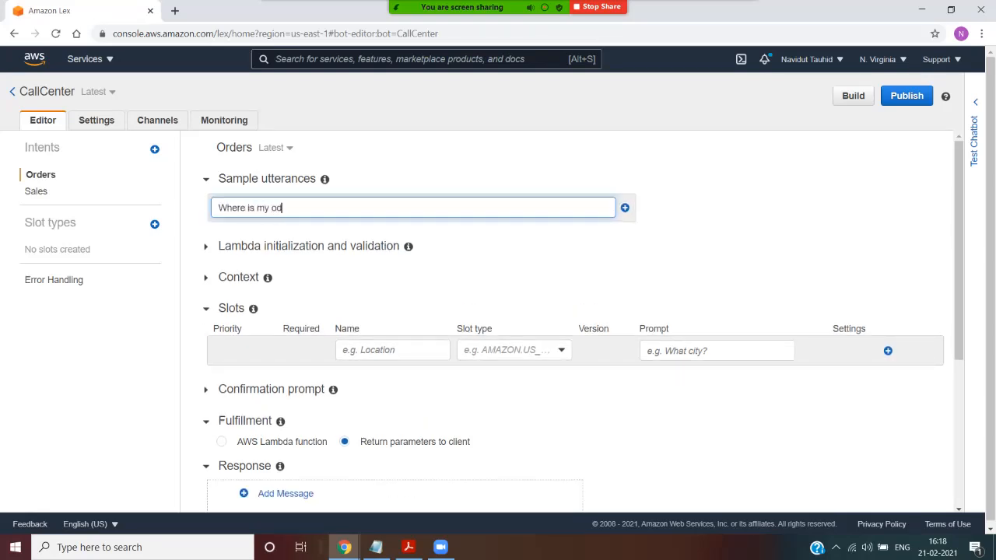
{"action": "key", "text": "BackSpace"}
{"action": "type", "text": "rder"}
{"action": "key", "text": "Return"}
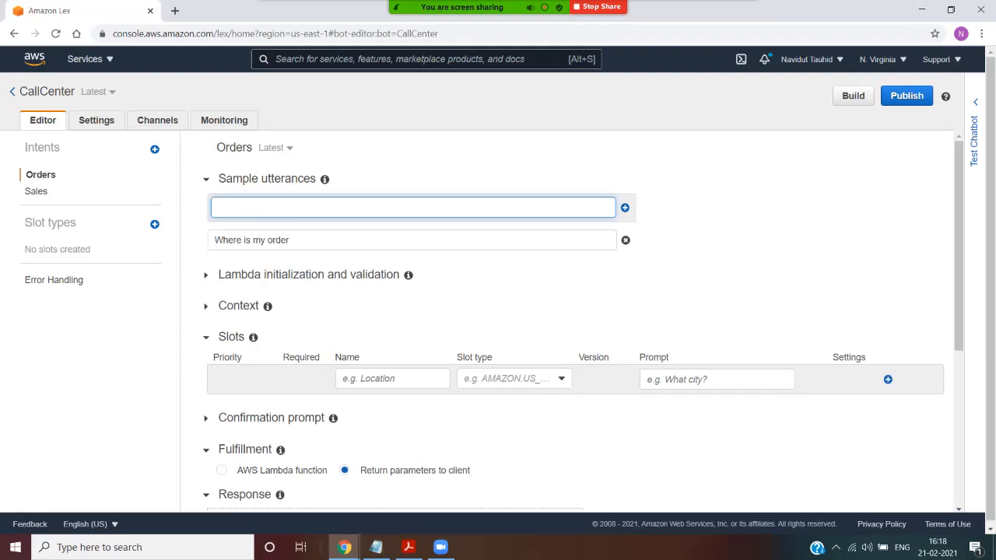
Step: Add the sample utterances "My order has not been delivered" and "Cancel my order" to the Orders intent
{"action": "type", "text": "My order has not been delivered"}
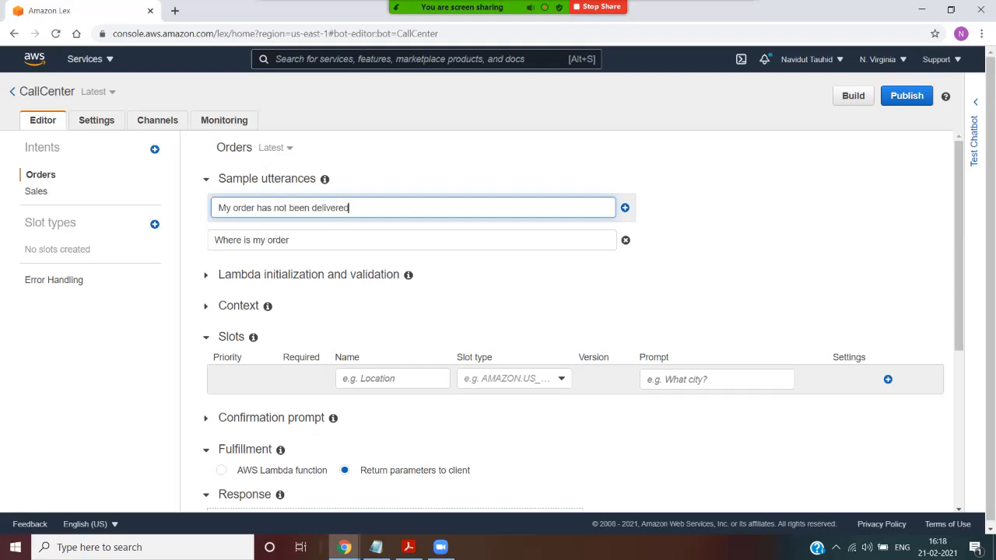
{"action": "key", "text": "Return"}
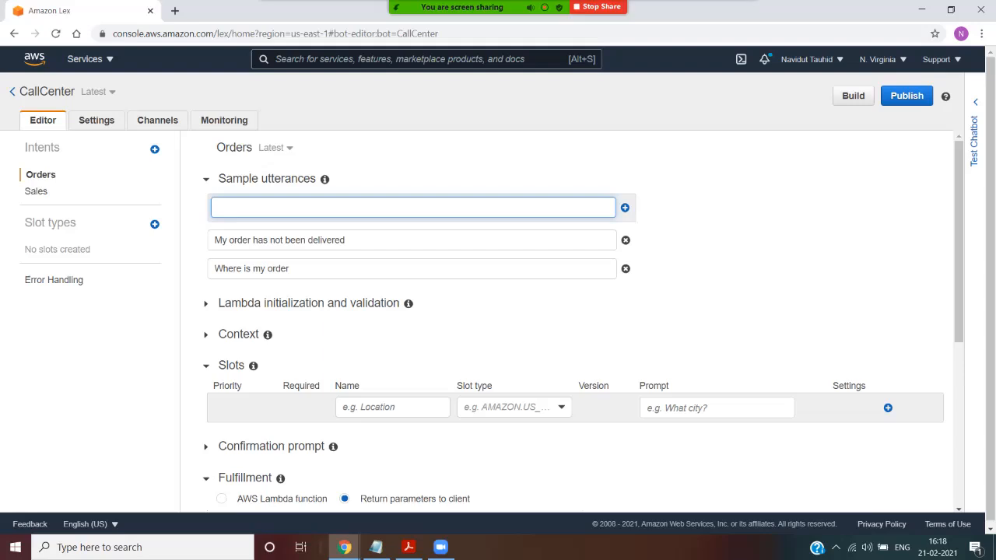
{"action": "type", "text": "Cancel my order"}
{"action": "key", "text": "Return"}
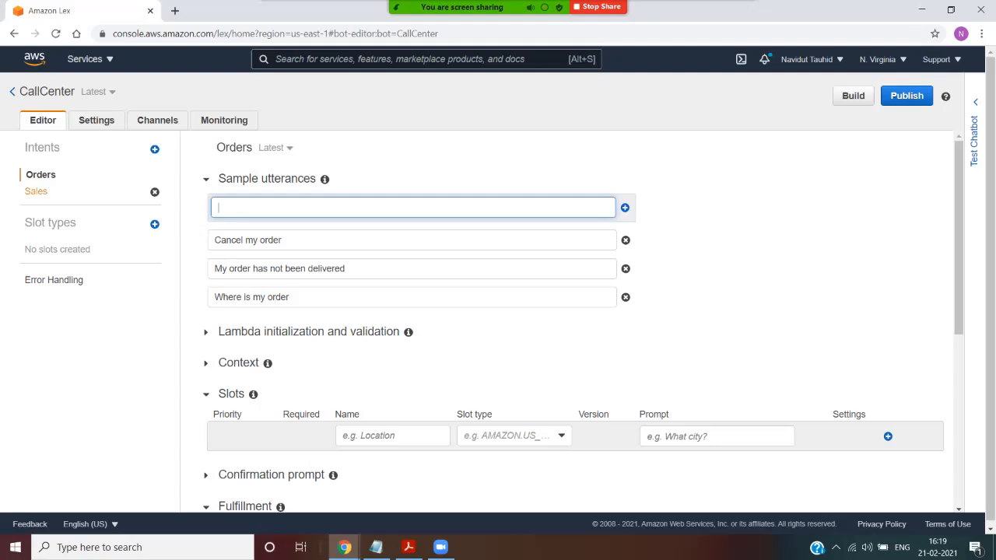
Step: Switch to the Sales intent and add the sample utterance "I want to buy a computer"
{"action": "left_click", "coordinate": [35, 190]}
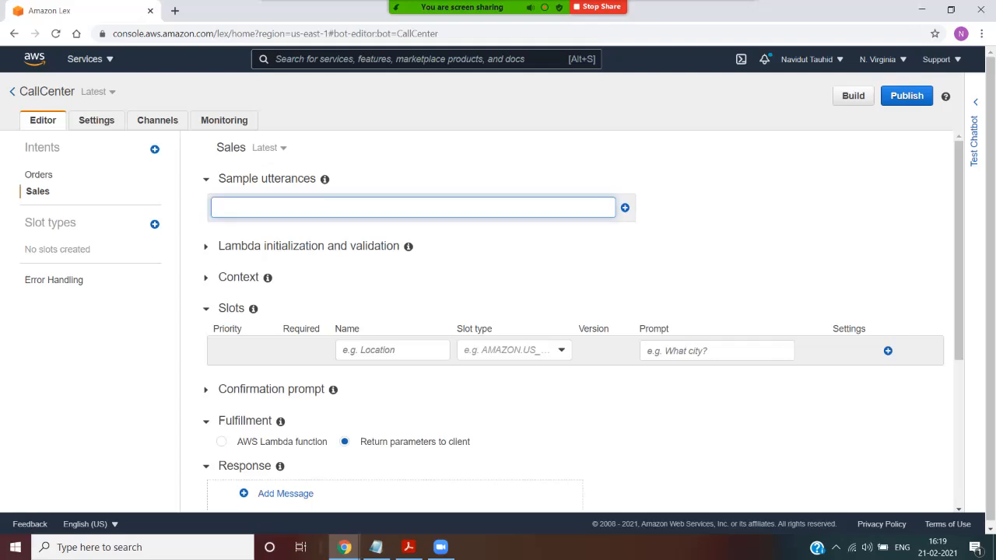
{"action": "left_click", "coordinate": [625, 208]}
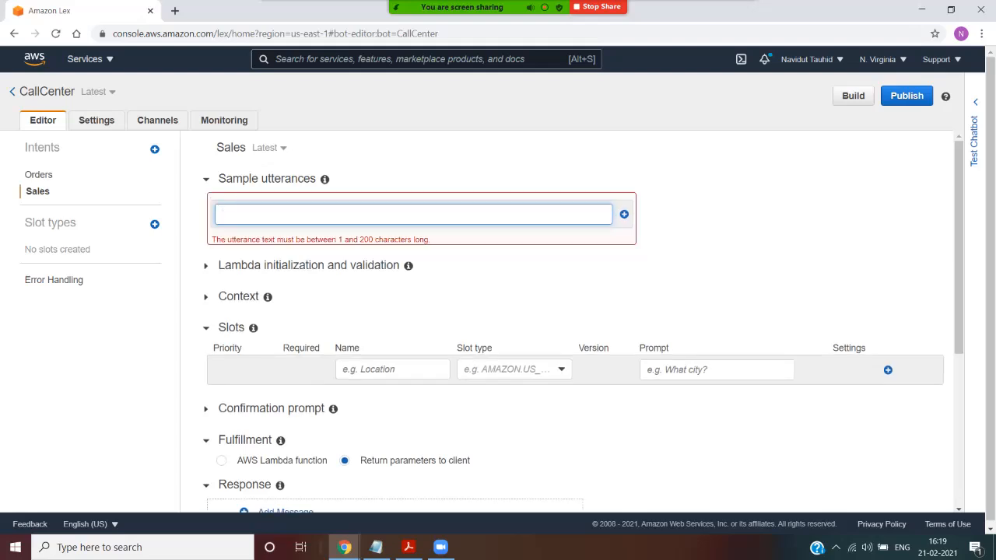
{"action": "type", "text": "I"}
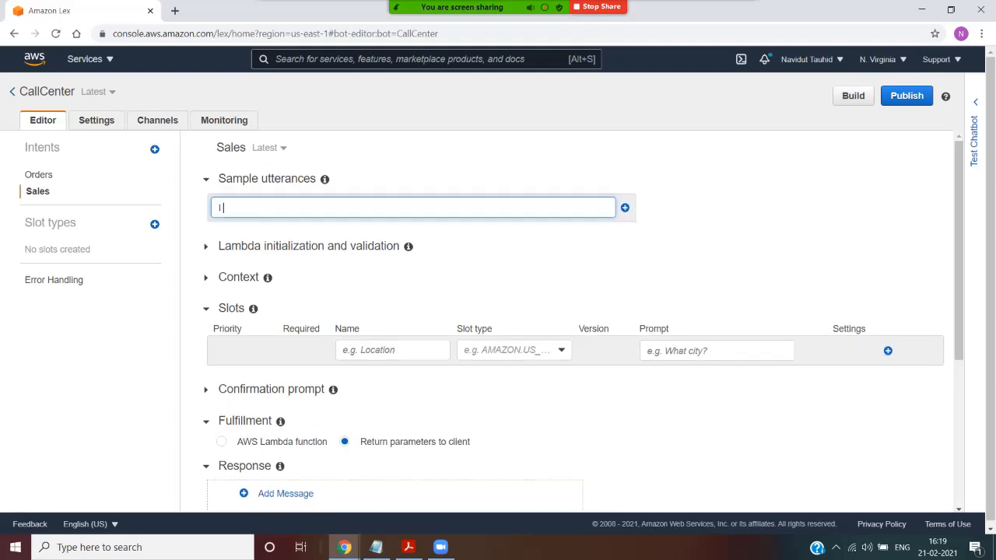
{"action": "type", "text": " want to buy a computer"}
{"action": "key", "text": "Return"}
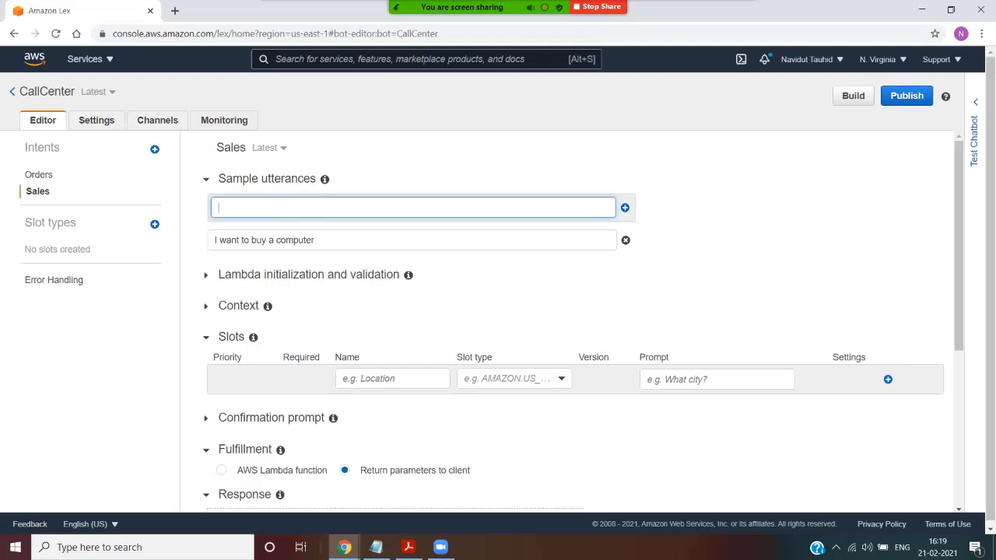
Step: Add the sample utterance "I want to purchase a laptop" to the Sales intent
{"action": "type", "text": "I want to purchase a laptop"}
{"action": "key", "text": "Return"}
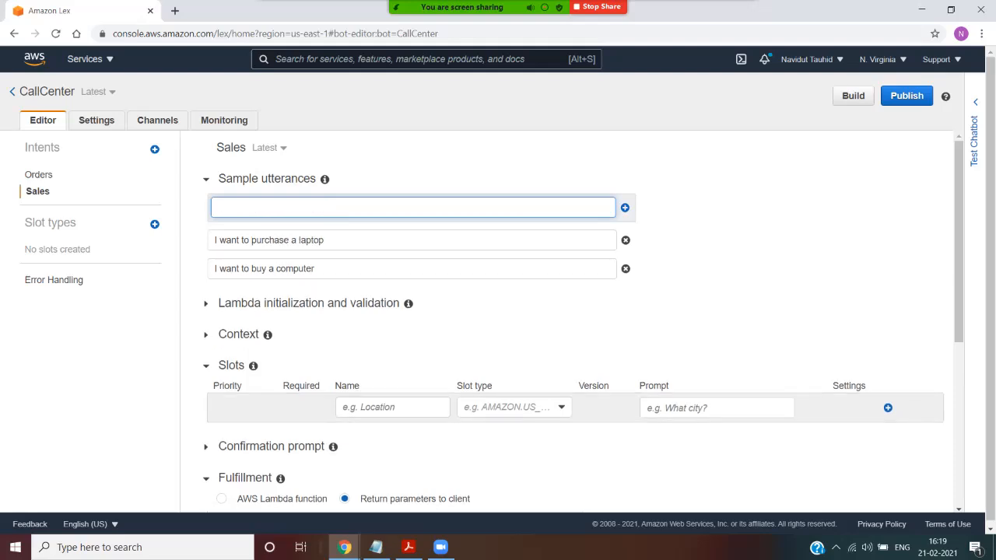
Step: Add the sample utterance "Price of a desktop" to the Sales intent
{"action": "key", "text": "Return"}
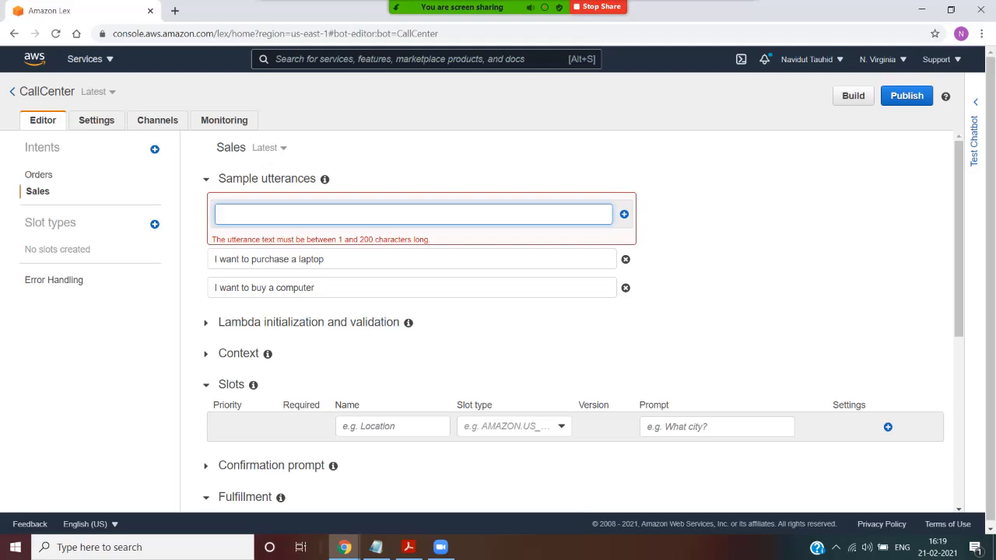
{"action": "type", "text": "Price"}
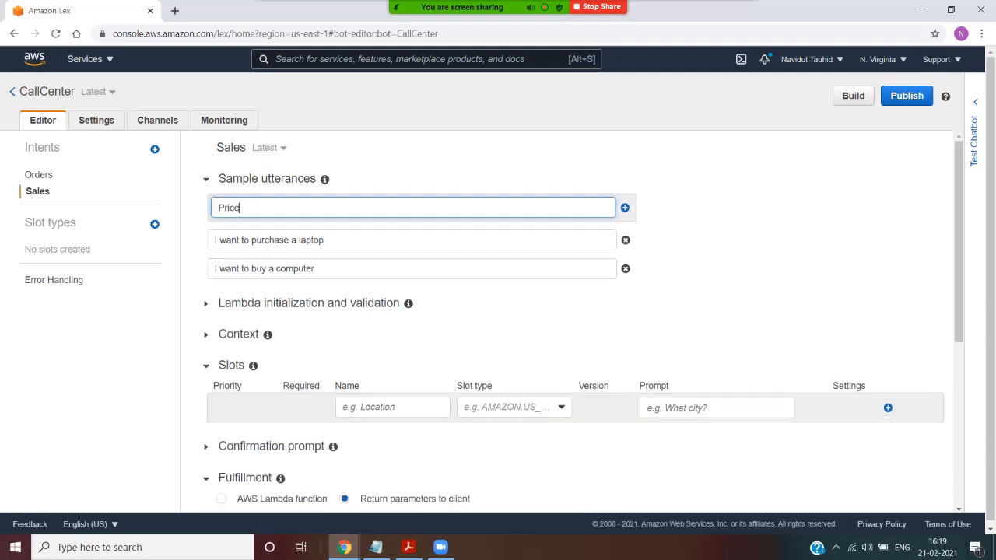
{"action": "type", "text": " of a desktop"}
{"action": "key", "text": "Return"}
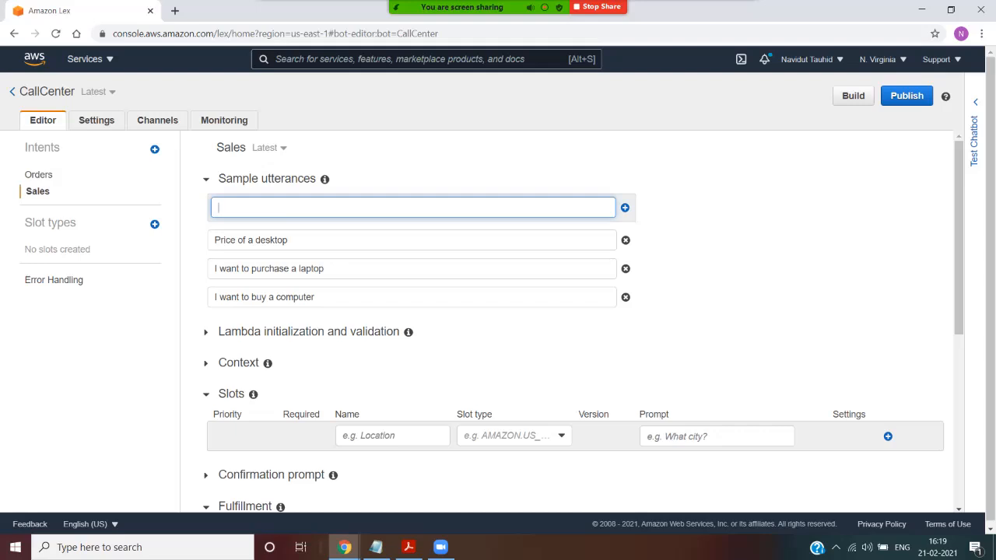
Step: Build the CallCenter bot with its Orders and Sales intents and confirm the build
{"action": "left_click", "coordinate": [852, 95]}
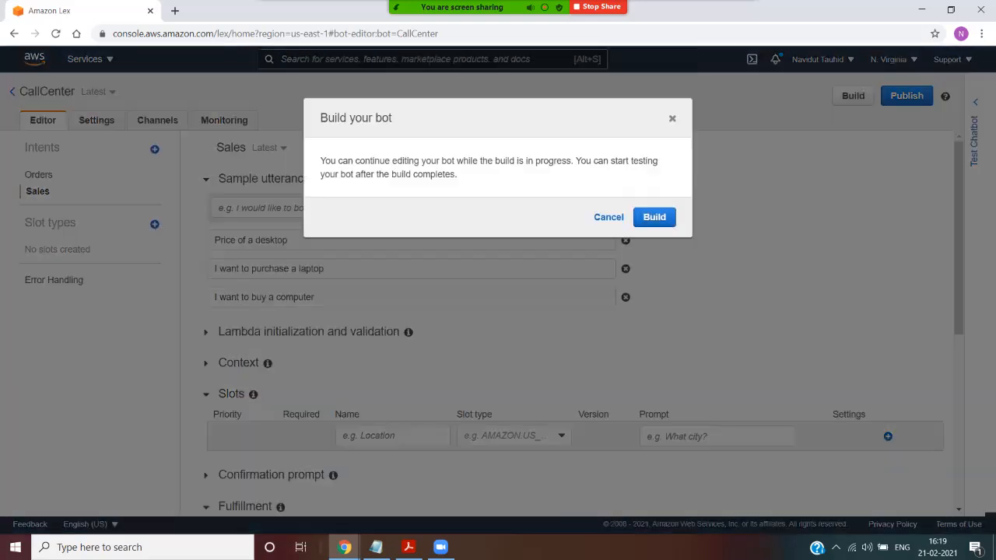
{"action": "left_click", "coordinate": [654, 217]}
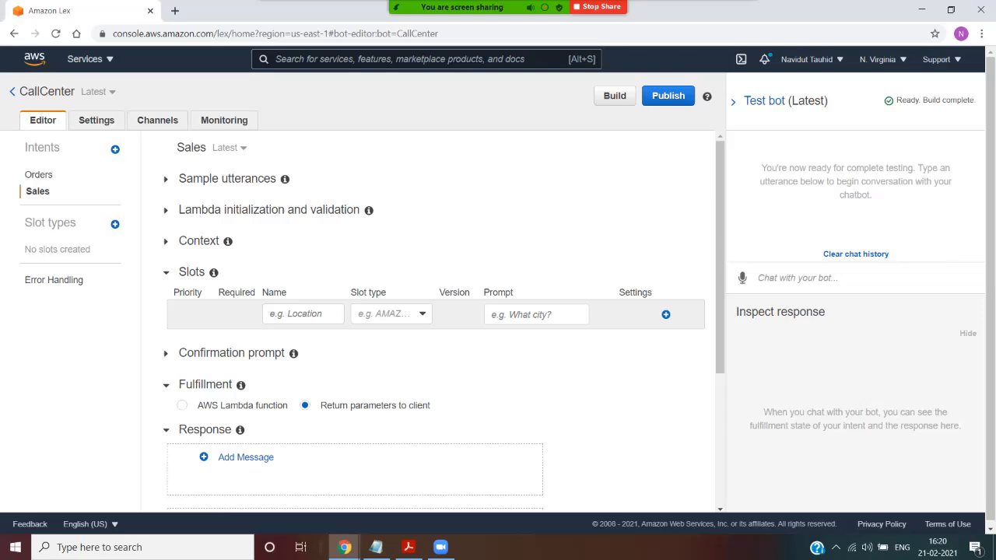
Step: Open the Orders intent and expand its sample utterances to review them
{"action": "double_click", "coordinate": [47, 92]}
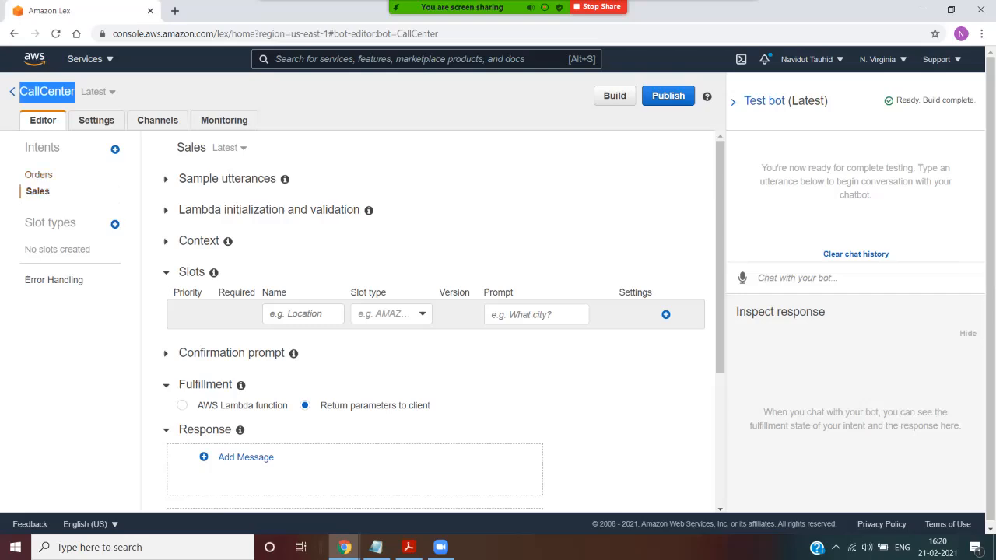
{"action": "left_click", "coordinate": [38, 175]}
{"action": "left_click", "coordinate": [37, 191]}
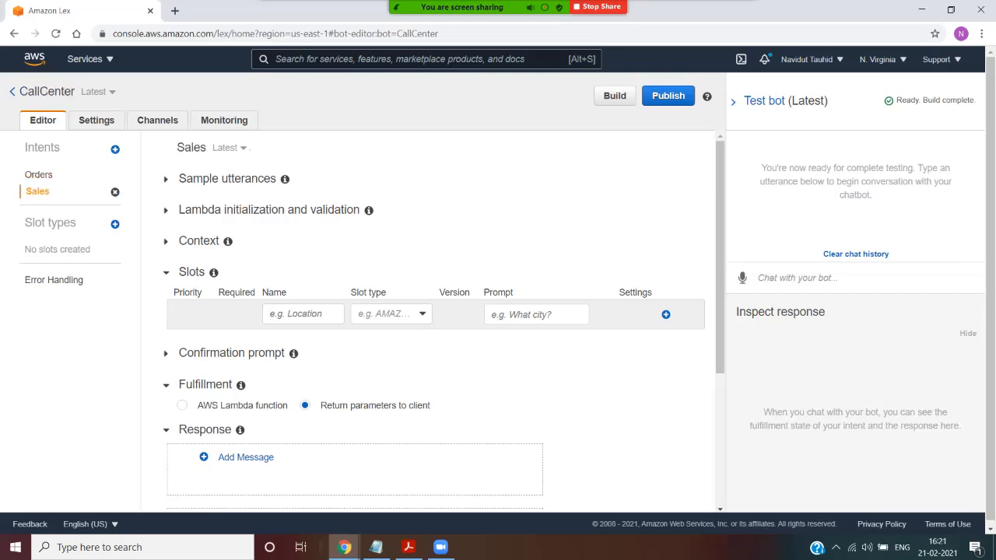
{"action": "left_click", "coordinate": [38, 175]}
{"action": "left_click", "coordinate": [166, 179]}
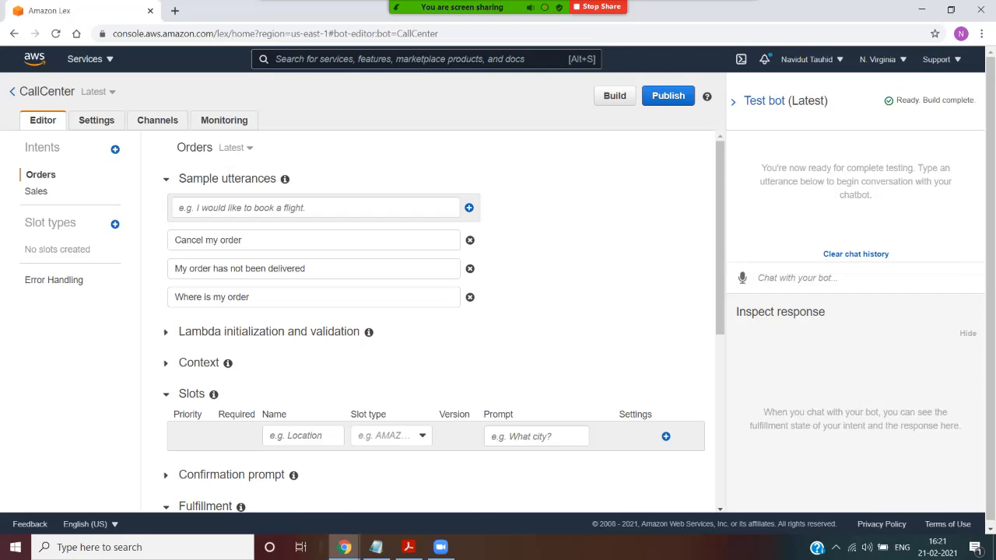
{"action": "left_click_drag", "start_coordinate": [243, 240], "coordinate": [172, 240]}
{"action": "key", "text": "Escape"}
Step: Publish the CallCenter bot under the new alias "callcenterbot" without adding any tags
{"action": "left_click", "coordinate": [667, 95]}
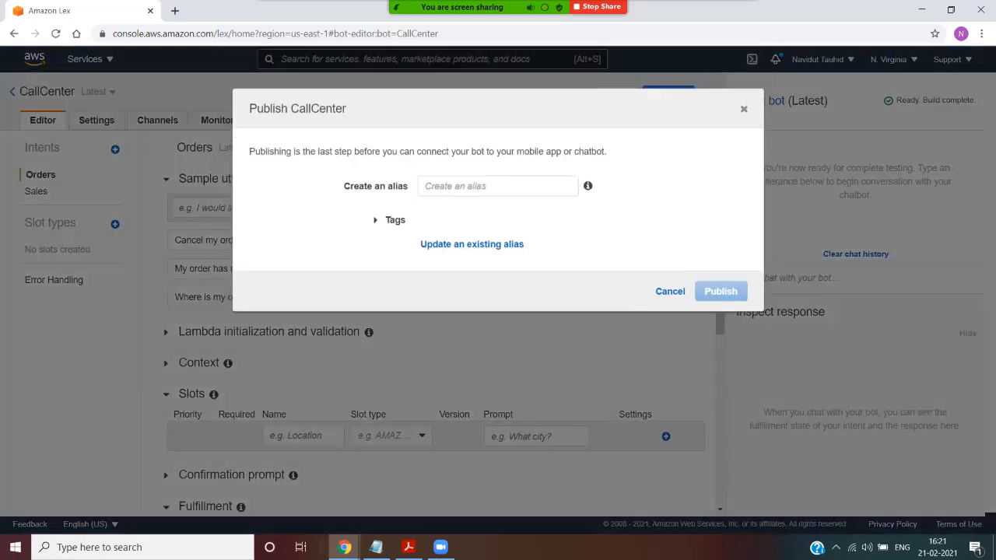
{"action": "left_click", "coordinate": [498, 195]}
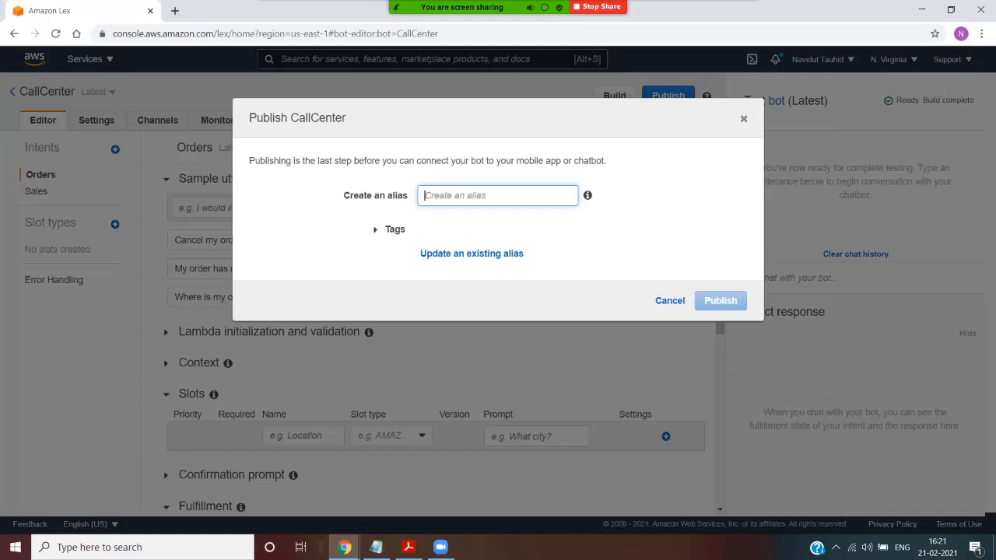
{"action": "type", "text": "ca"}
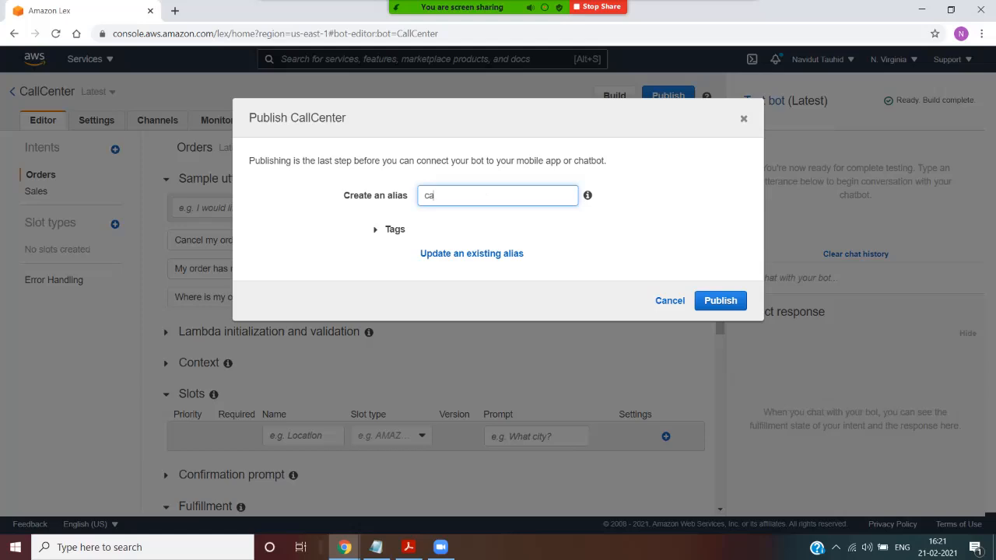
{"action": "key", "text": "BackSpace"}
{"action": "key", "text": "BackSpace"}
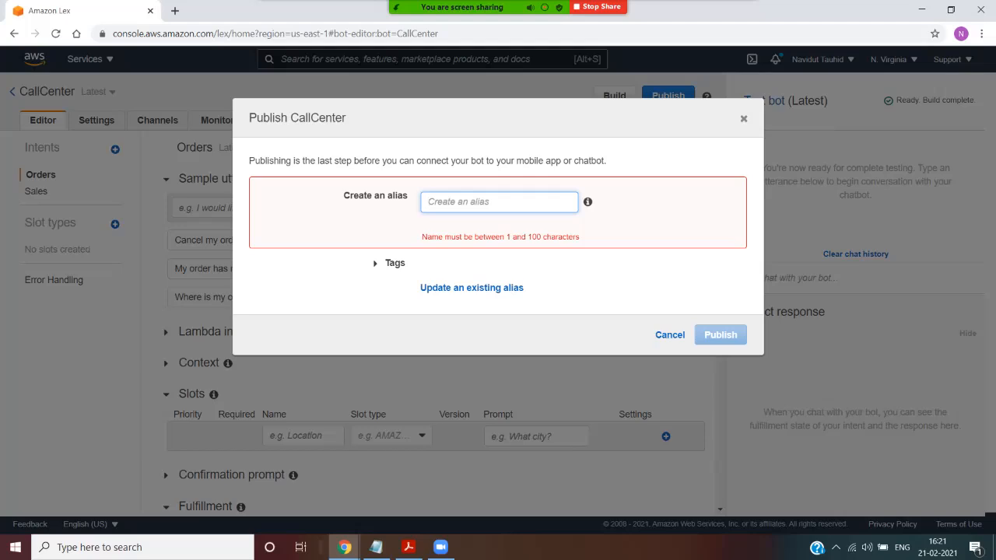
{"action": "type", "text": "callcenterbot"}
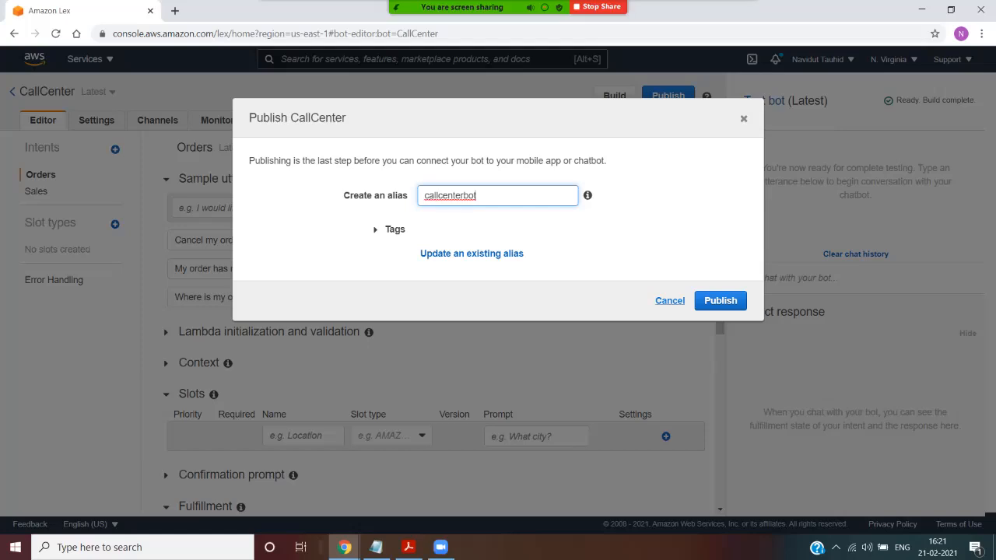
{"action": "left_click", "coordinate": [377, 229]}
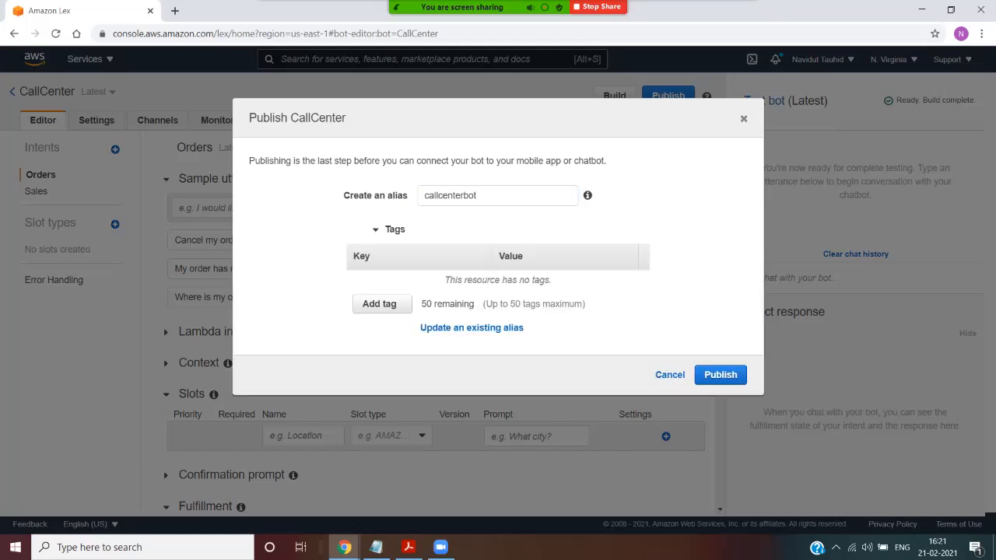
{"action": "left_click", "coordinate": [721, 374]}
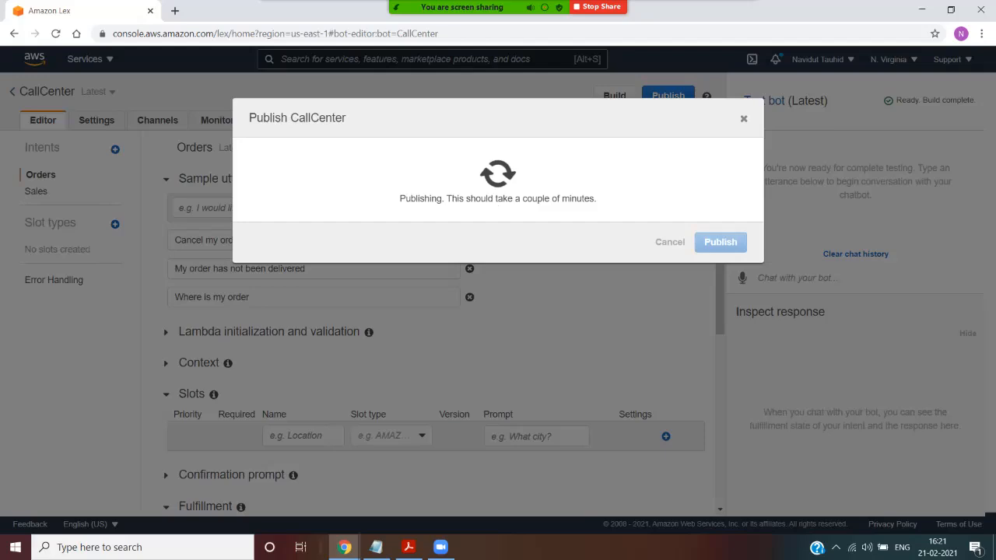
{"action": "left_click_drag", "start_coordinate": [459, 199], "coordinate": [463, 200]}
{"action": "left_click", "coordinate": [737, 17]}
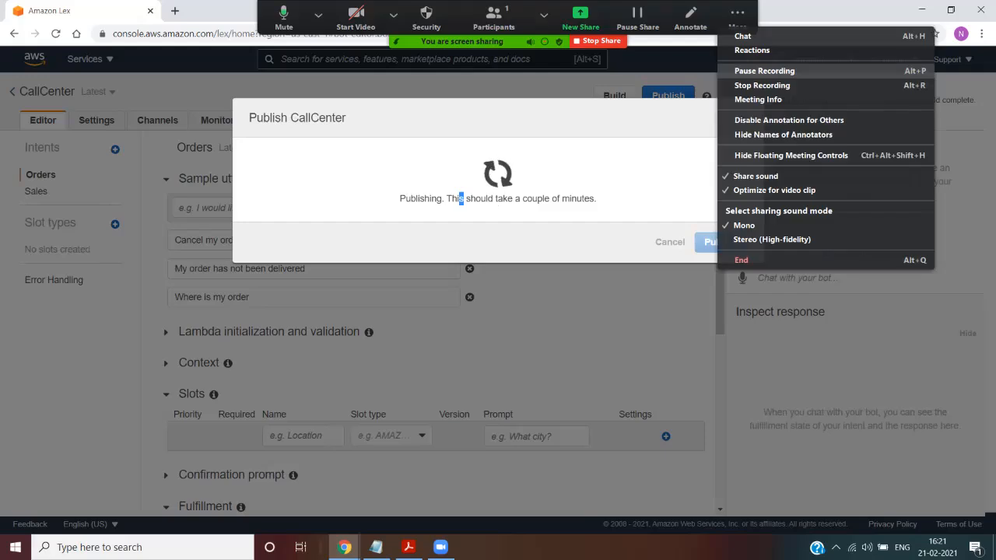
{"action": "left_click", "coordinate": [763, 71]}
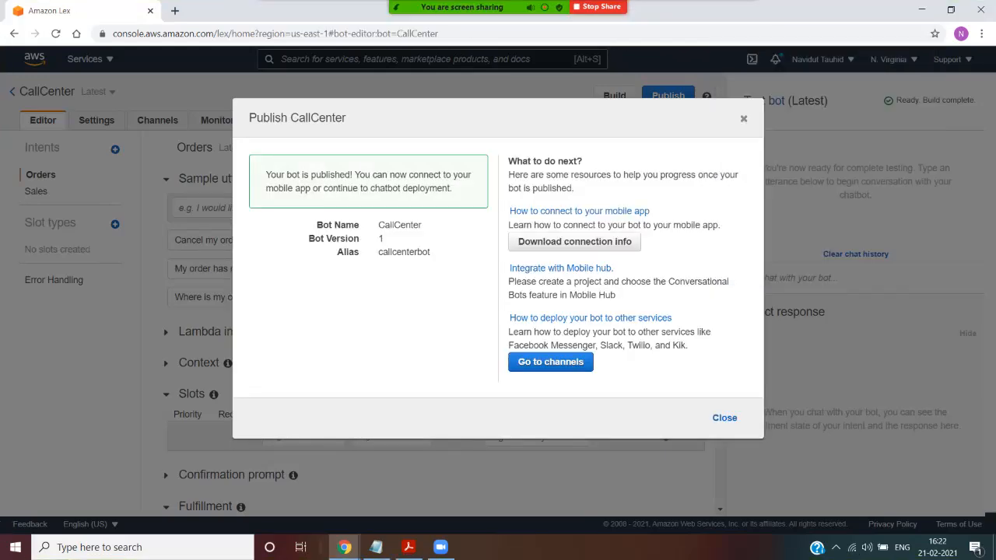
Step: Read the publishing confirmation for the bot, close it and look over the Orders intent settings
{"action": "left_click_drag", "start_coordinate": [361, 175], "coordinate": [429, 175]}
{"action": "left_click_drag", "start_coordinate": [294, 188], "coordinate": [420, 188]}
{"action": "left_click", "coordinate": [420, 188]}
{"action": "left_click", "coordinate": [724, 417]}
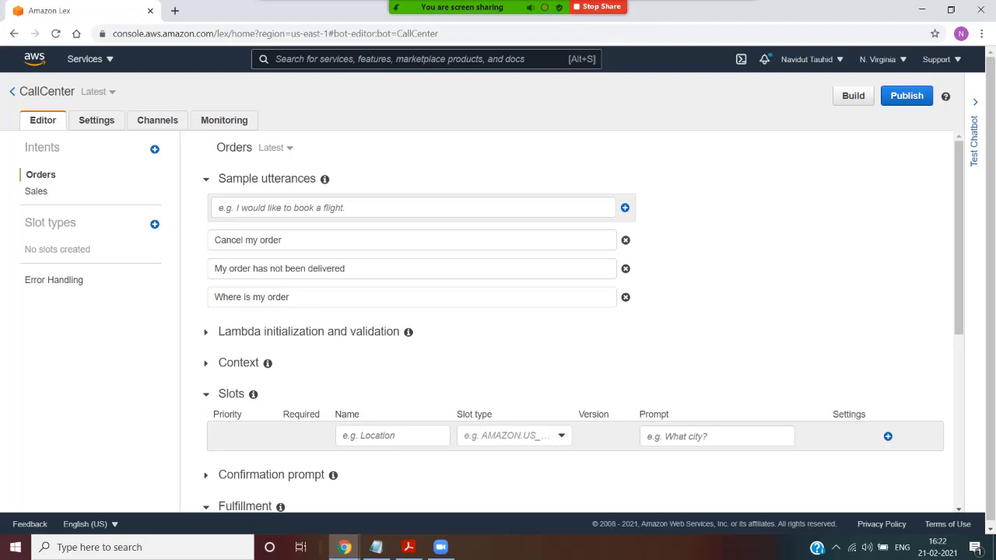
{"action": "scroll", "coordinate": [572, 318], "scroll_direction": "down", "scroll_amount": 5}
{"action": "scroll", "coordinate": [572, 319], "scroll_direction": "up", "scroll_amount": 5}
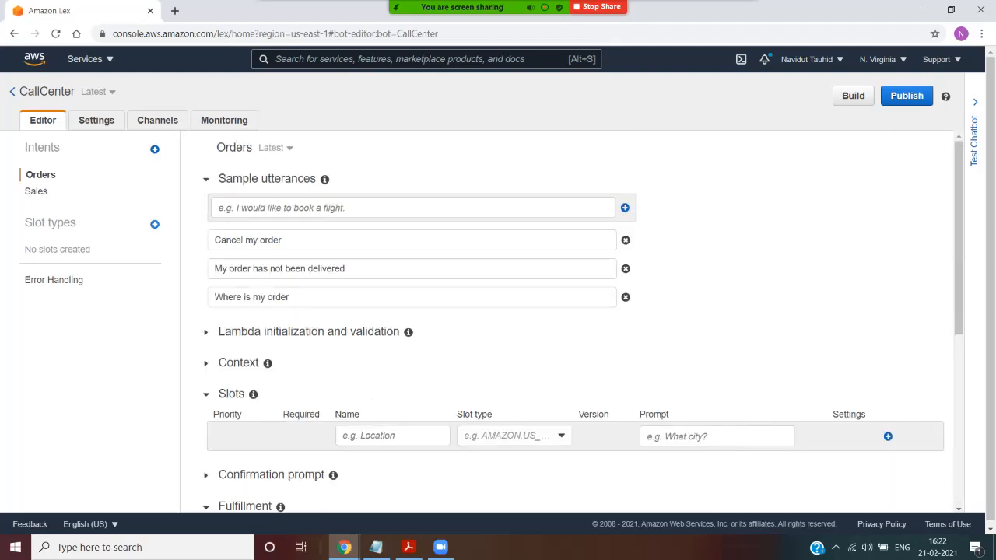